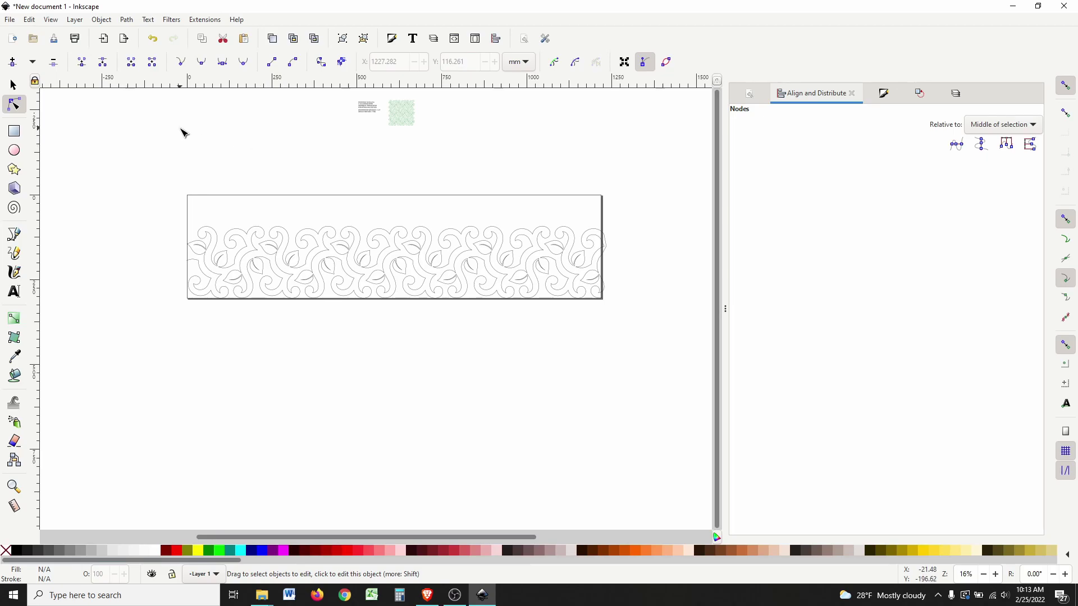
# Step: Add 2-point Gcodetools orientation points with Z surface 0 and Z depth -1 mm
pyautogui.click(205, 21)
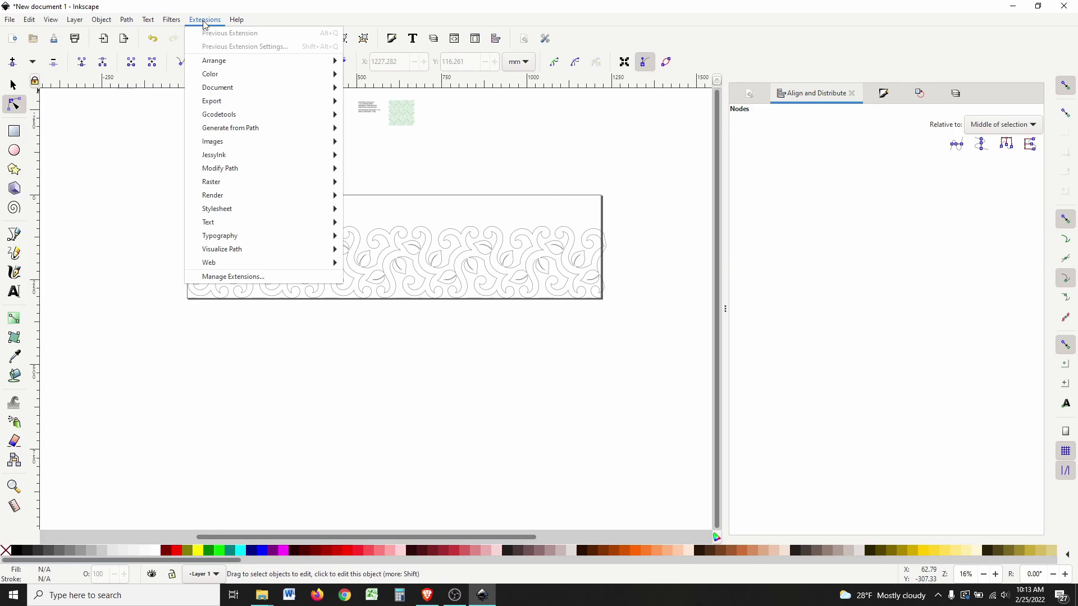
pyautogui.moveTo(236, 20)
pyautogui.moveTo(231, 88)
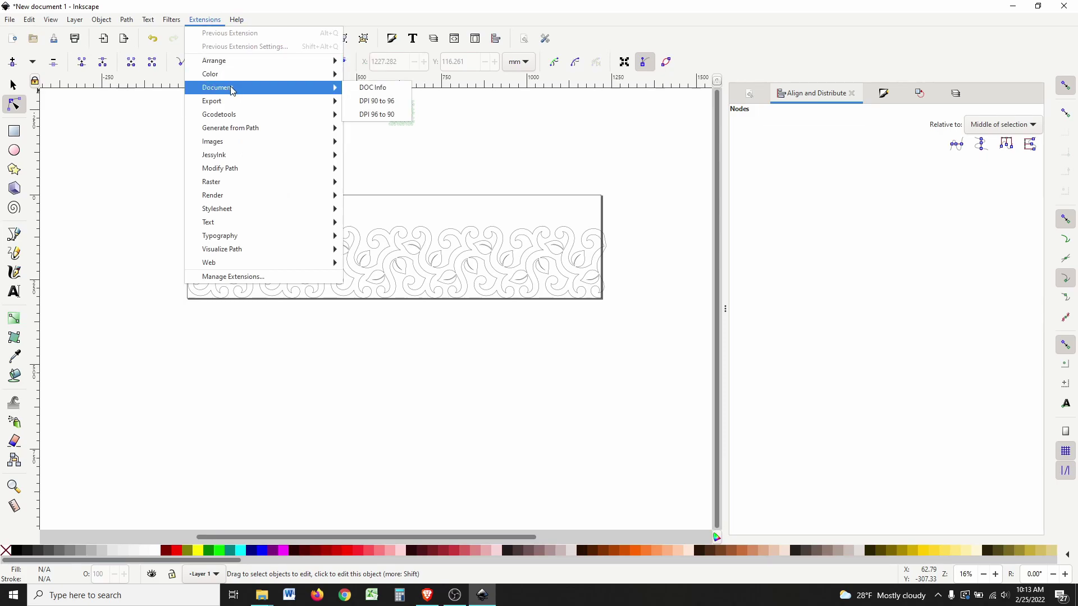
pyautogui.moveTo(237, 115)
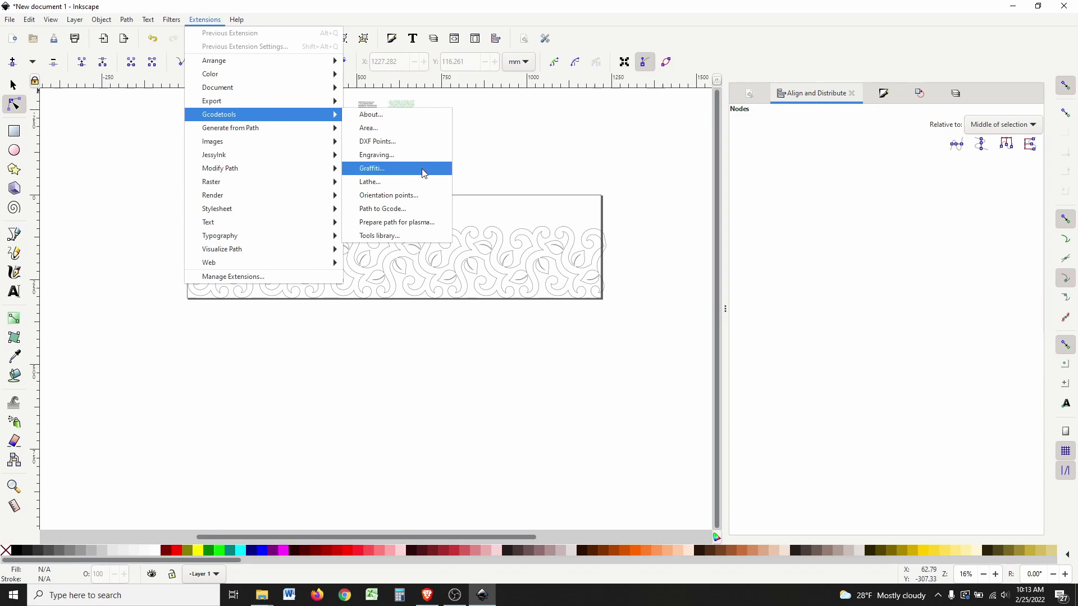
pyautogui.click(401, 197)
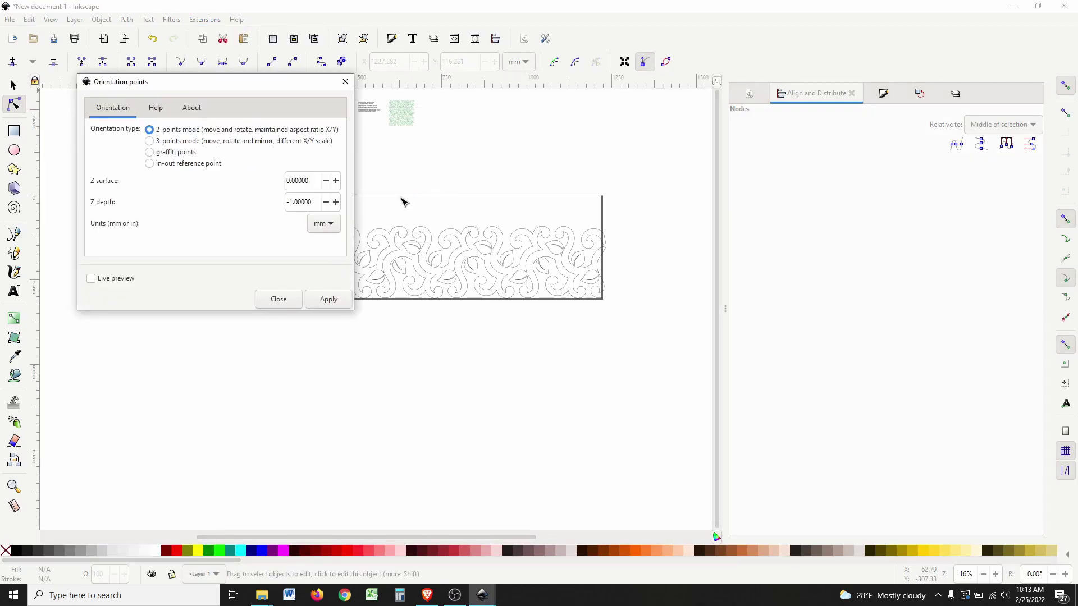
pyautogui.click(334, 304)
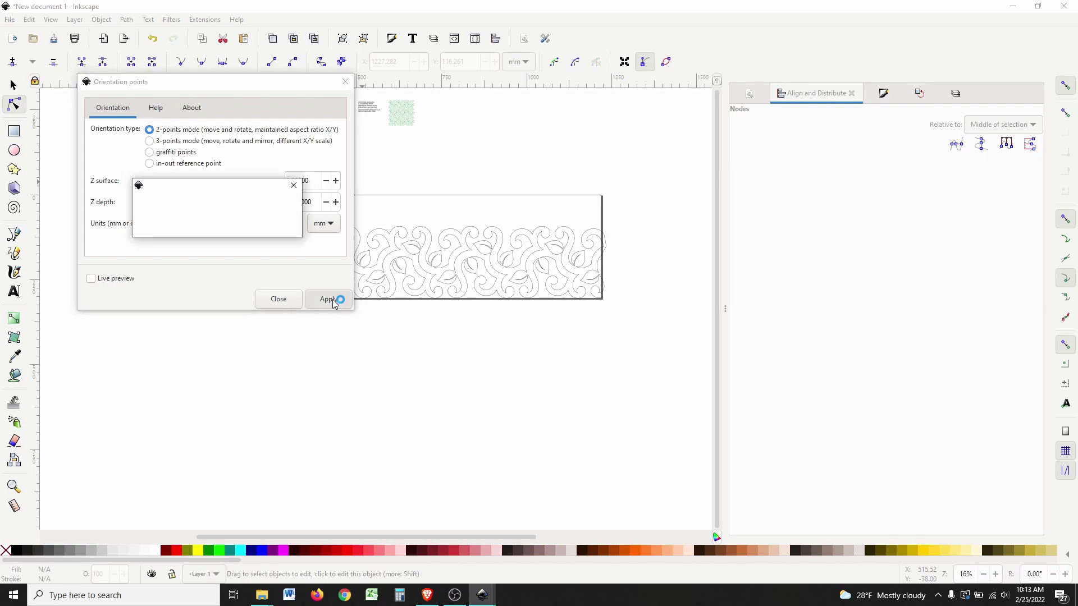
pyautogui.click(284, 302)
pyautogui.keyDown('ctrl'); pyautogui.scroll(4, 195, 303); pyautogui.keyUp('ctrl')
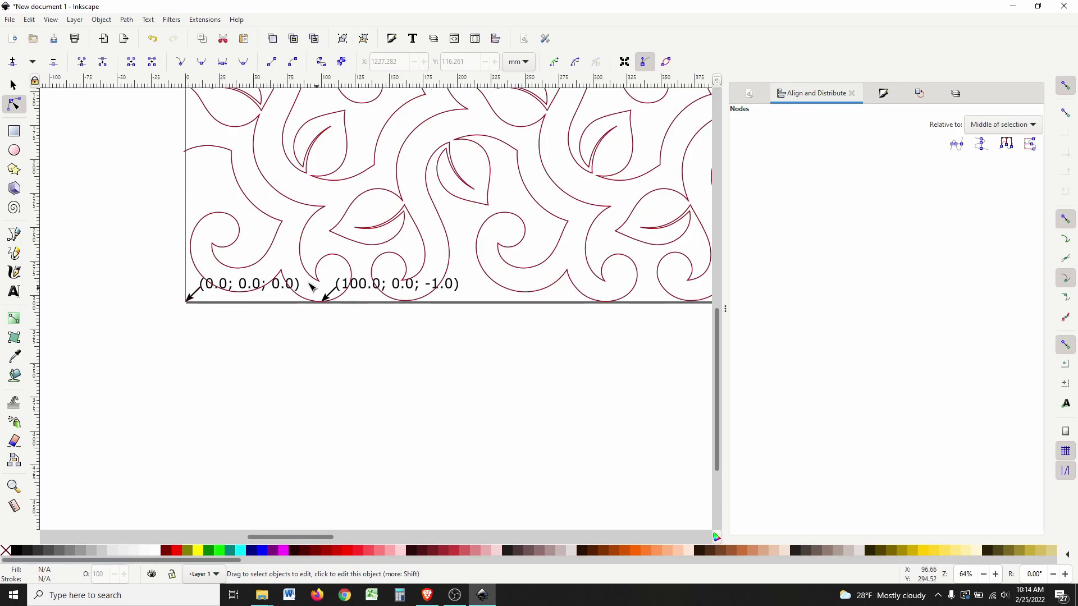
pyautogui.keyDown('ctrl'); pyautogui.scroll(-5, 351, 306); pyautogui.keyUp('ctrl')
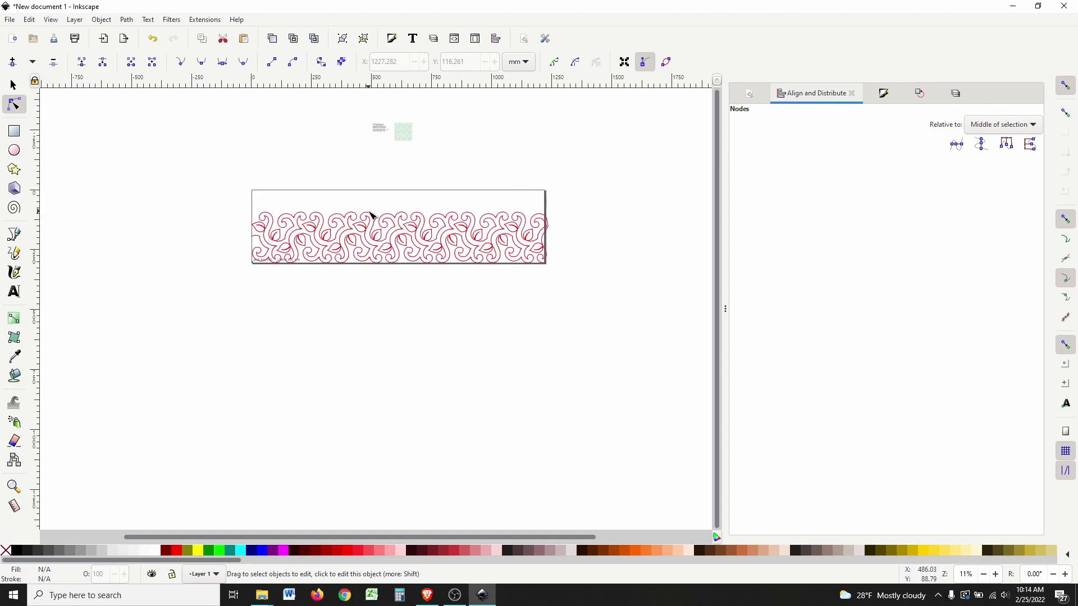
pyautogui.keyDown('ctrl'); pyautogui.scroll(2, 396, 205); pyautogui.keyUp('ctrl')
pyautogui.keyDown('ctrl'); pyautogui.scroll(-2, 395, 204); pyautogui.keyUp('ctrl')
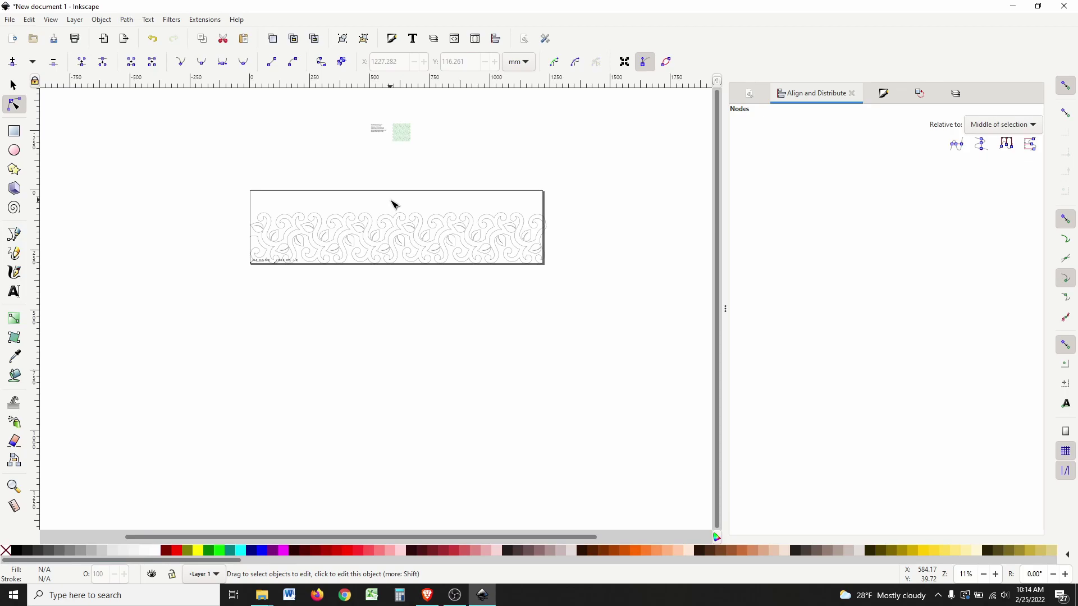
# Step: Create the default tool table (diameter 10.0, feed 400.0, depth step 1.0) below the pattern
pyautogui.click(205, 20)
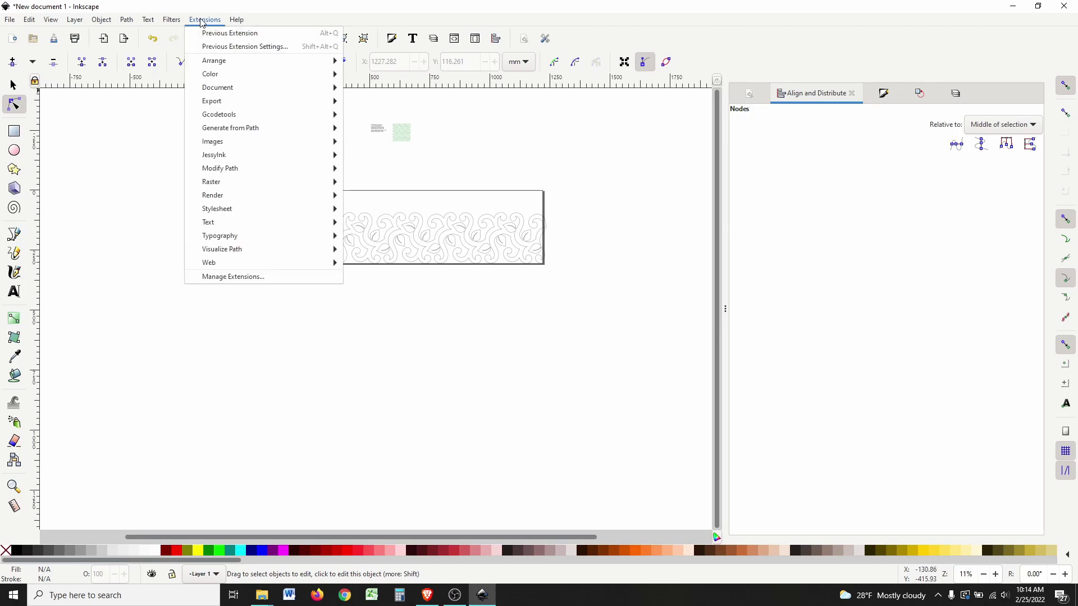
pyautogui.moveTo(273, 129)
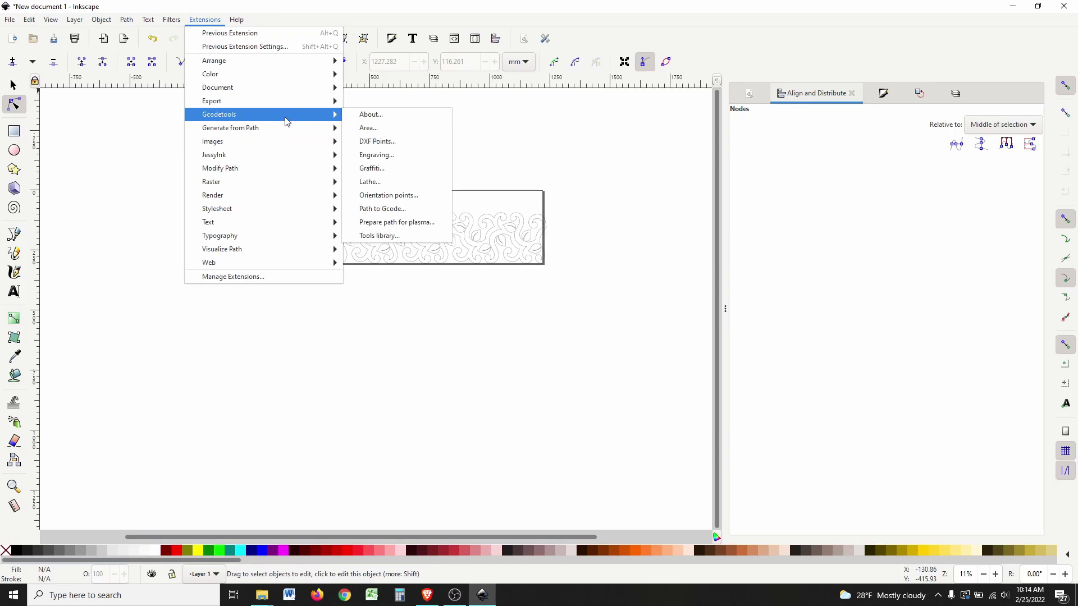
pyautogui.click(390, 238)
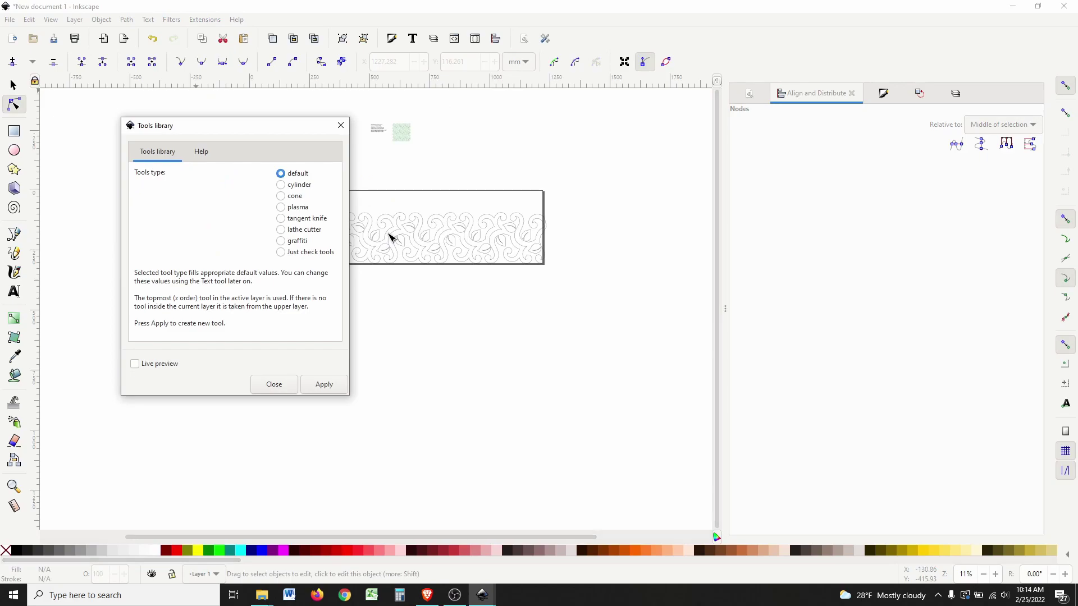
pyautogui.moveTo(250, 132); pyautogui.dragTo(418, 292)
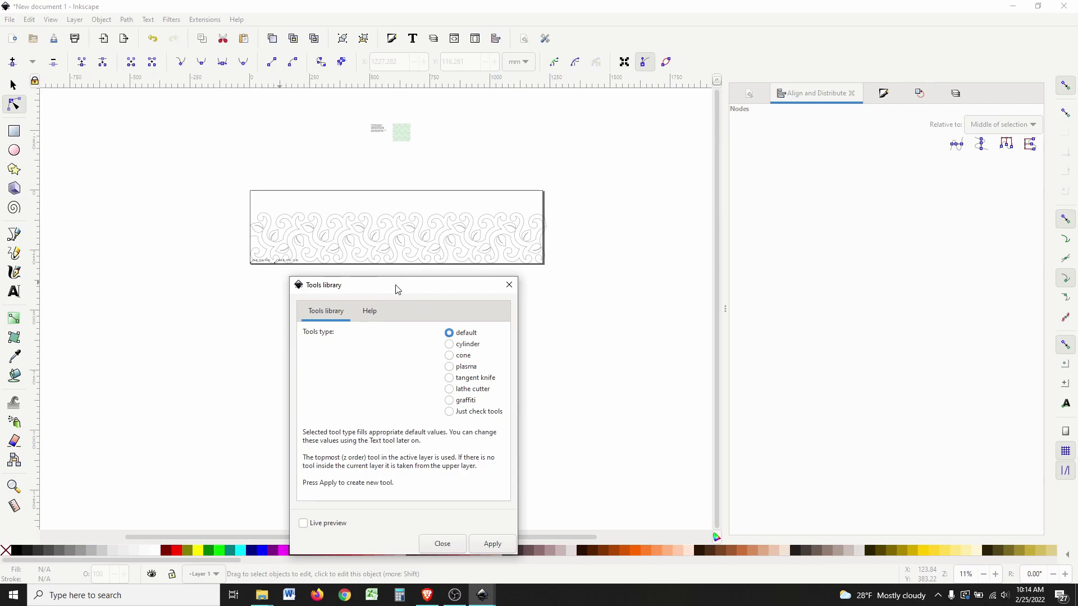
pyautogui.moveTo(394, 292); pyautogui.dragTo(229, 153)
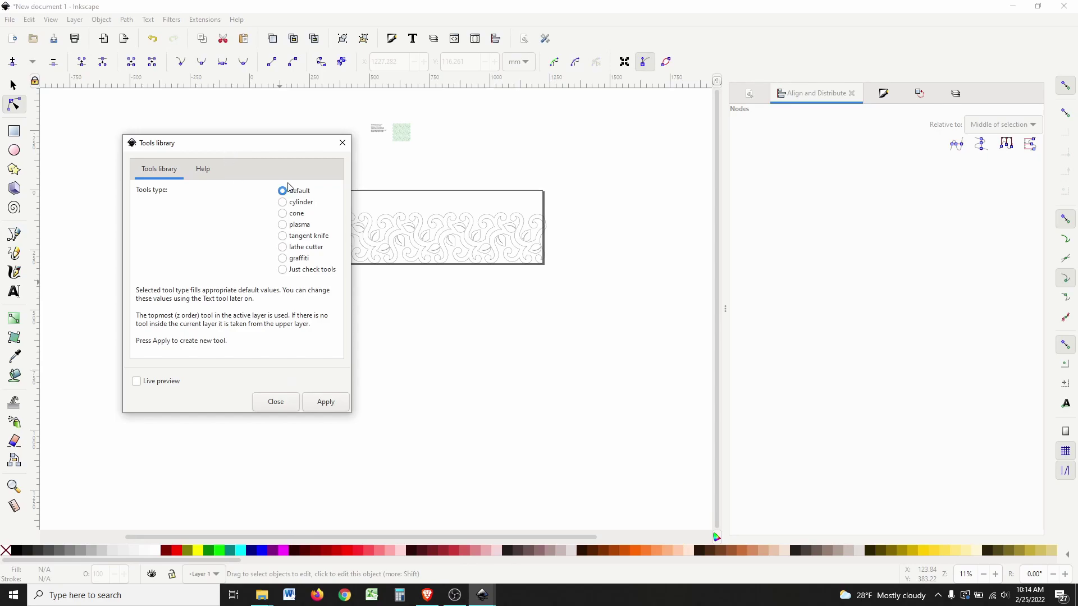
pyautogui.click(325, 400)
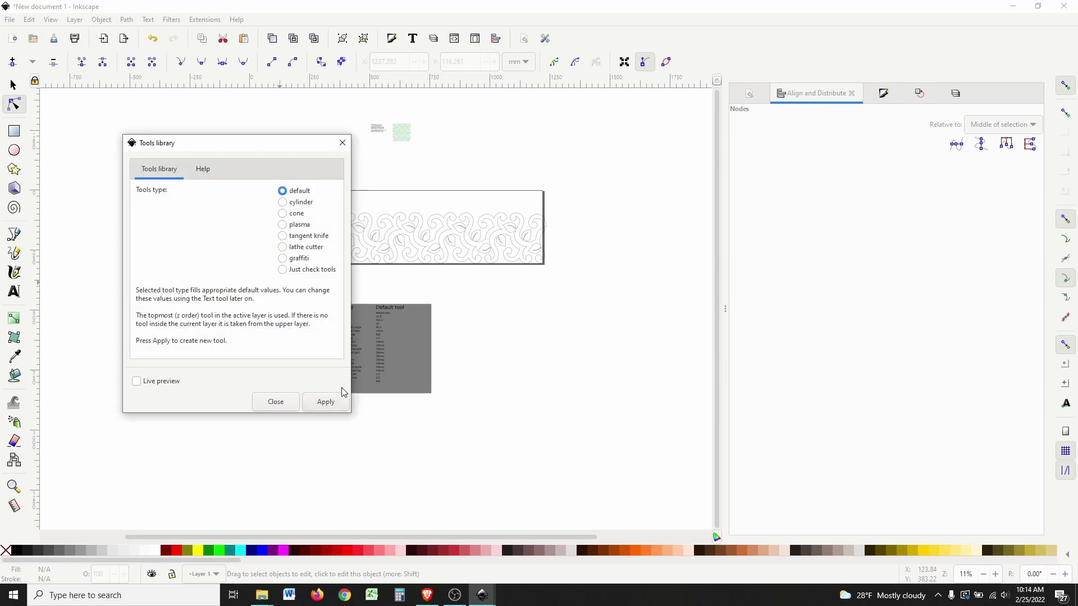
pyautogui.click(282, 411)
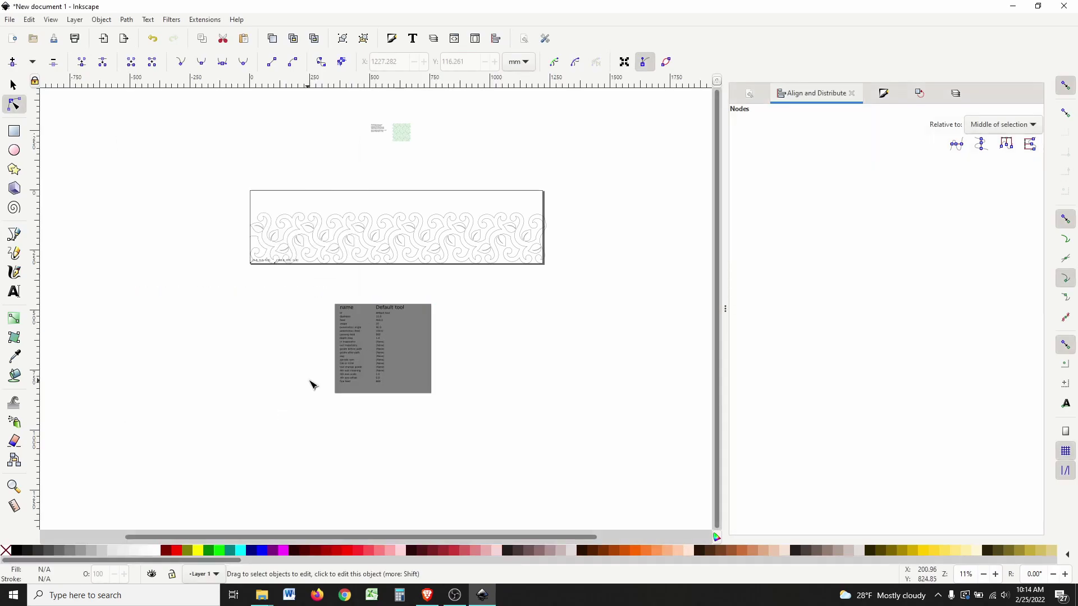
pyautogui.keyDown('ctrl'); pyautogui.scroll(3, 372, 356); pyautogui.keyUp('ctrl')
pyautogui.keyDown('ctrl'); pyautogui.scroll(1, 375, 354); pyautogui.keyUp('ctrl')
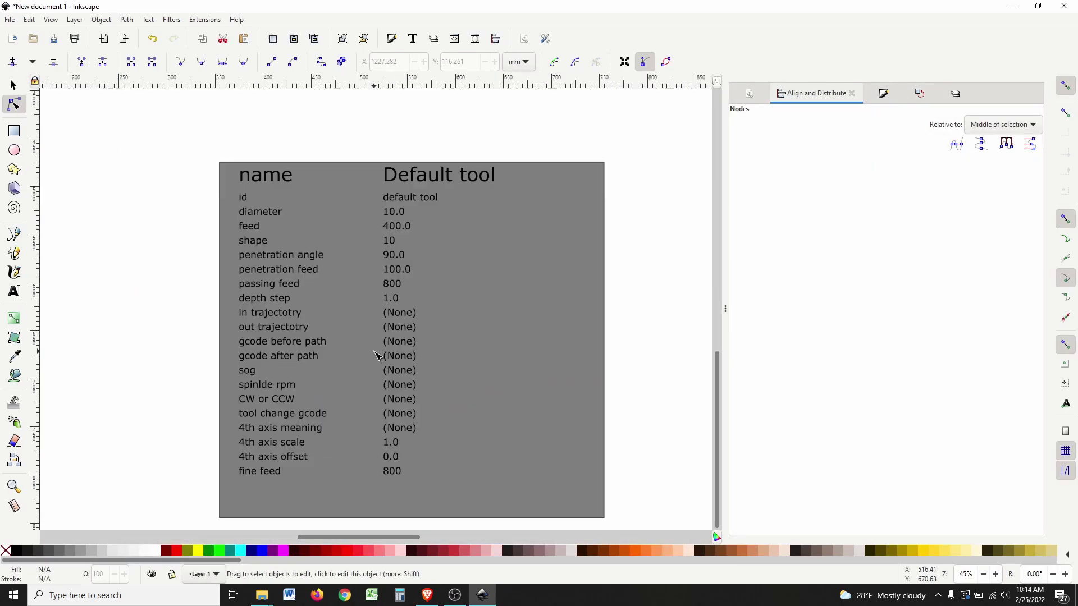
# Step: Change the tool table's diameter value from 10.0 to 1
pyautogui.click(15, 292)
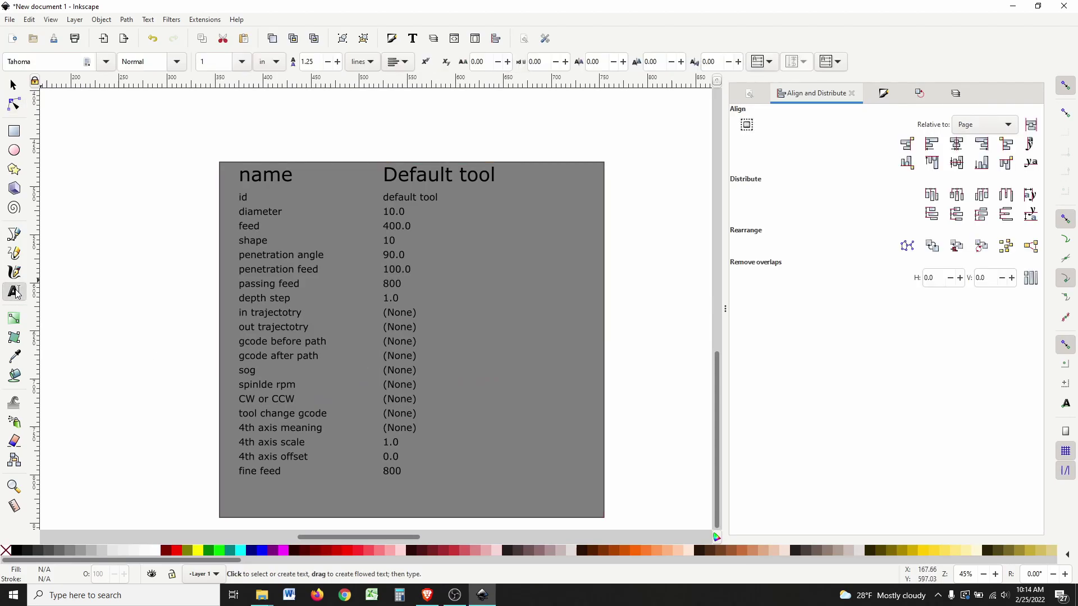
pyautogui.tripleClick(400, 199)
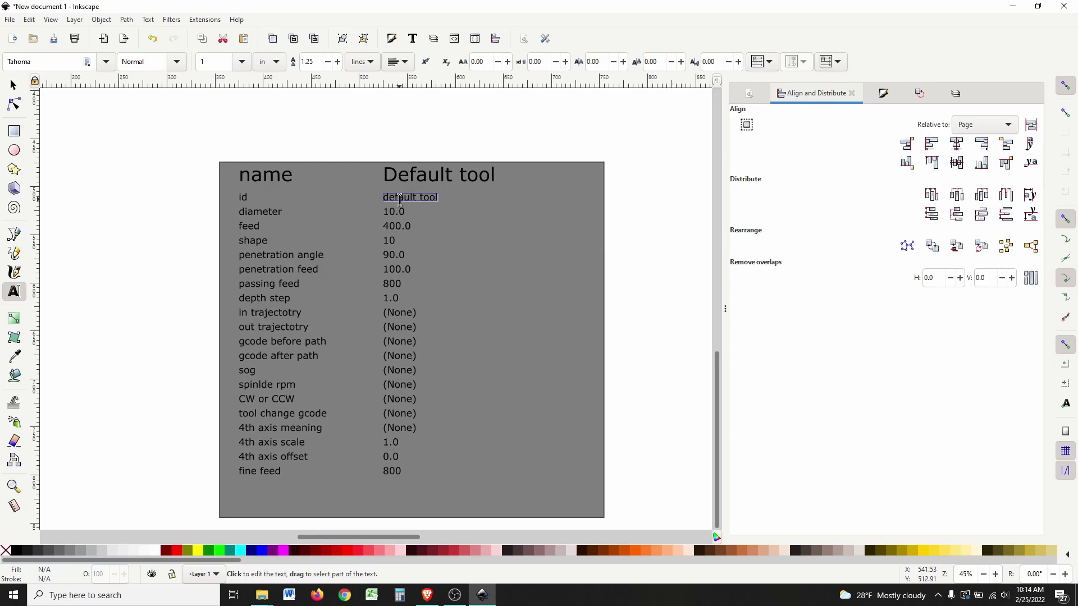
pyautogui.tripleClick(399, 213)
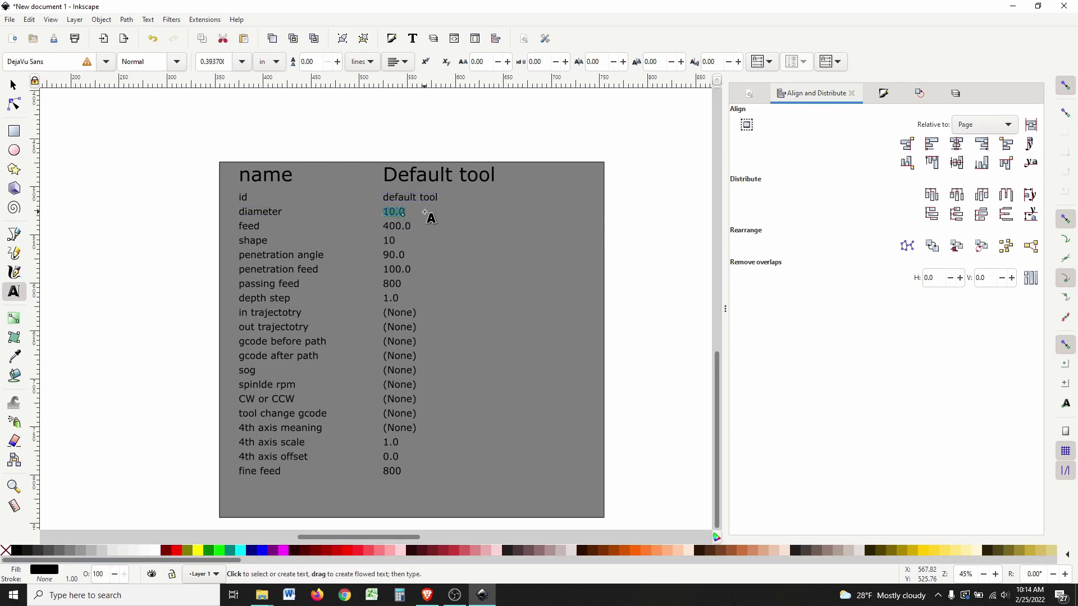
pyautogui.write('3')
pyautogui.press('BackSpace')
pyautogui.write('1')
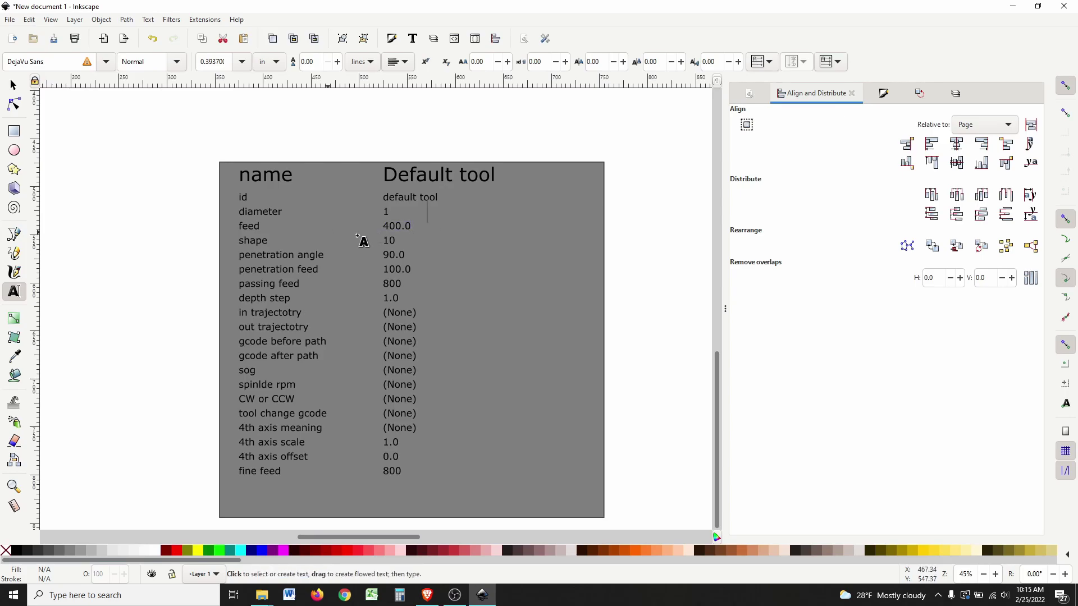
# Step: Set the tool table's feed, passing feed and fine feed values to 5000
pyautogui.doubleClick(401, 225)
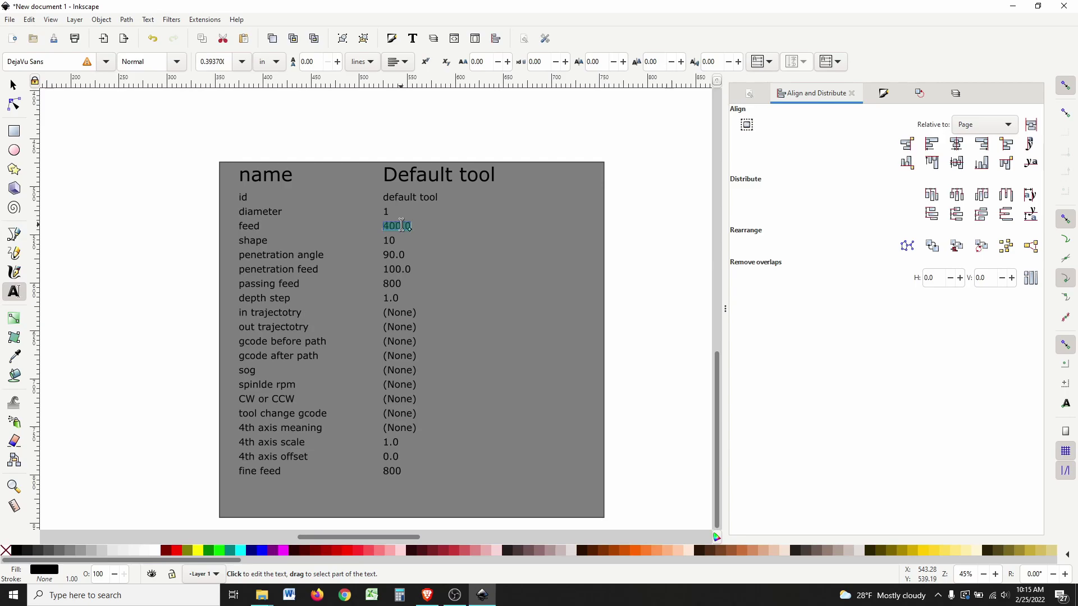
pyautogui.write('5')
pyautogui.doubleClick(397, 240)
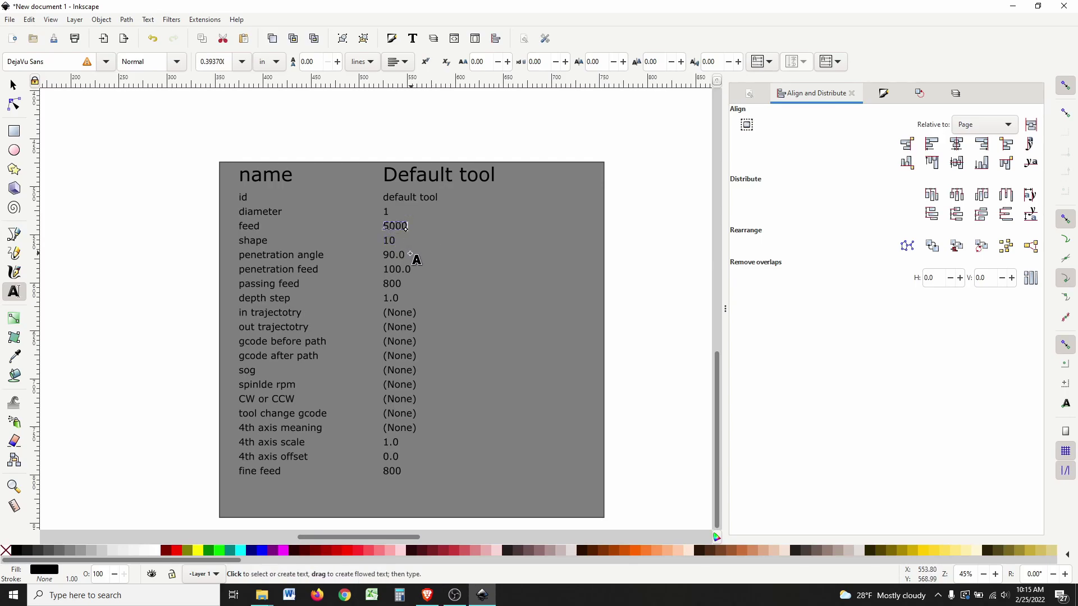
pyautogui.doubleClick(385, 282)
pyautogui.write('5000')
pyautogui.doubleClick(397, 471)
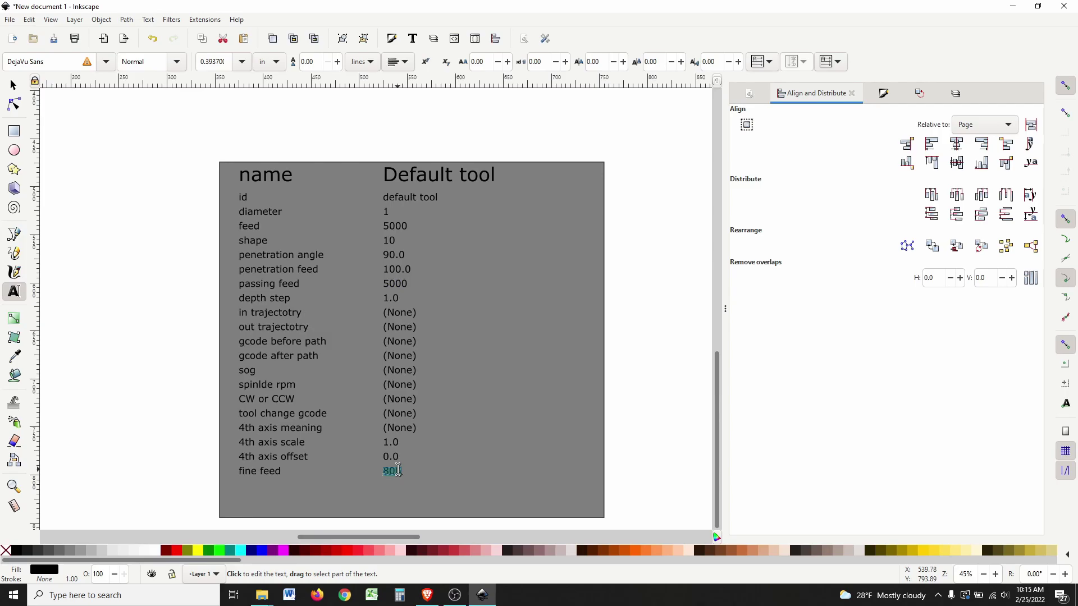
pyautogui.write('5000')
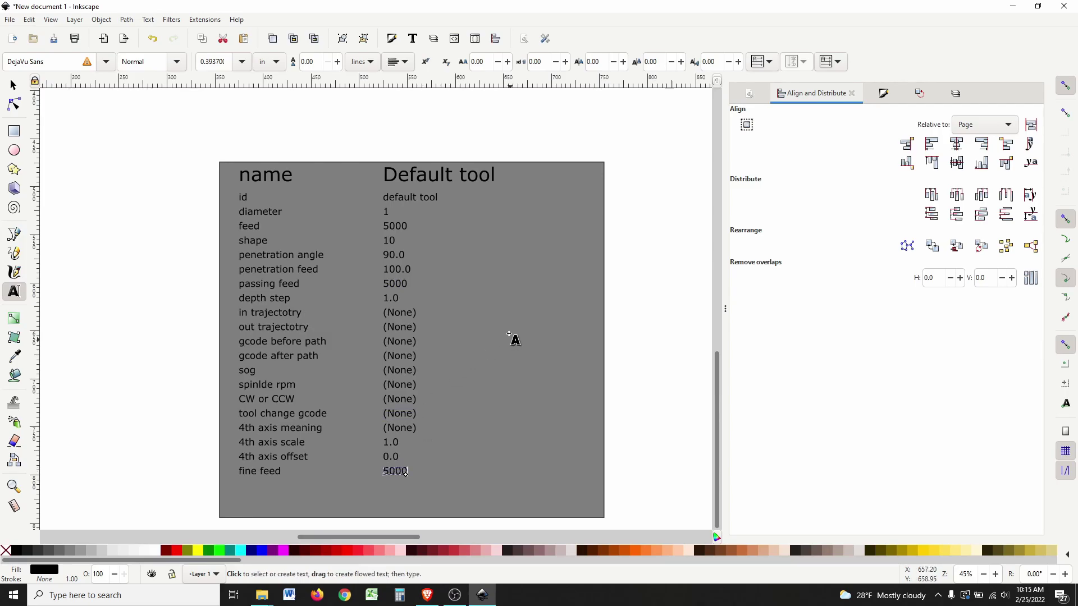
pyautogui.doubleClick(408, 283)
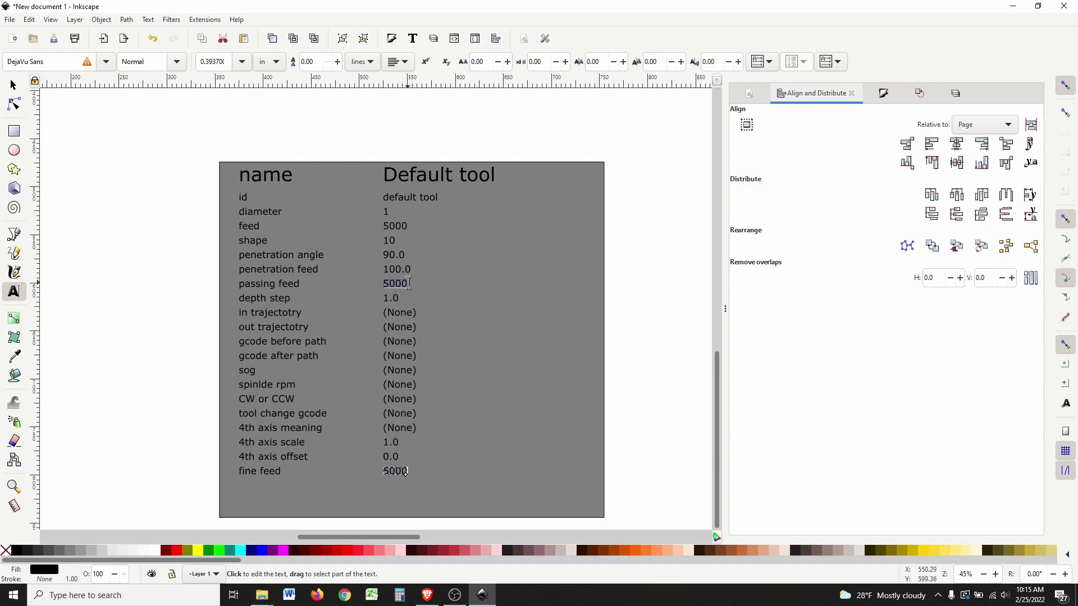
pyautogui.doubleClick(393, 224)
pyautogui.press('Escape')
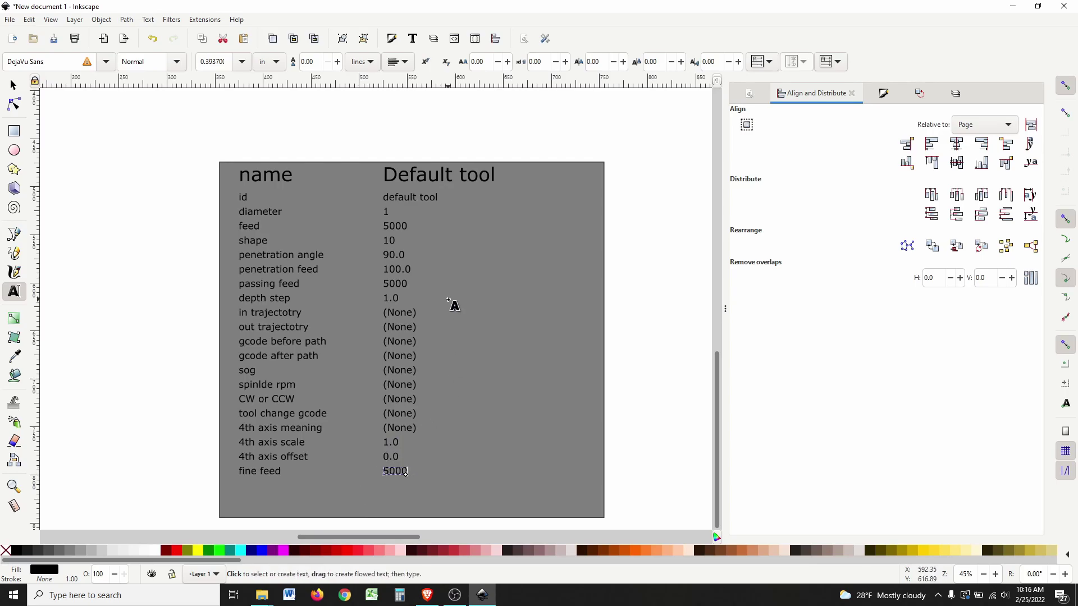
# Step: Select the whole leaf-vine pattern path on the canvas
pyautogui.scroll(-3, 452, 306)
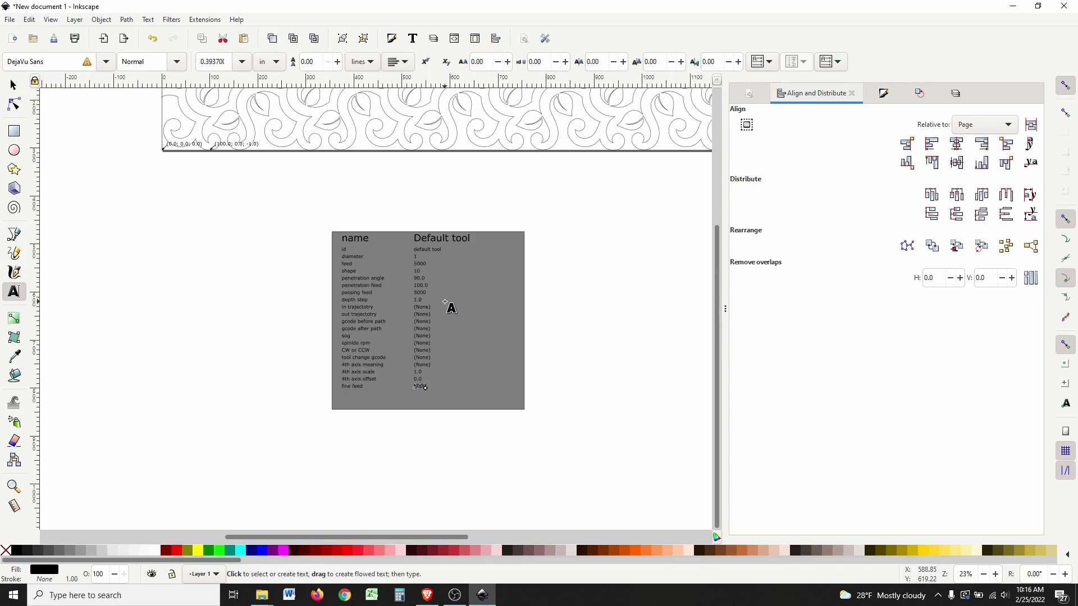
pyautogui.scroll(-2, 353, 254)
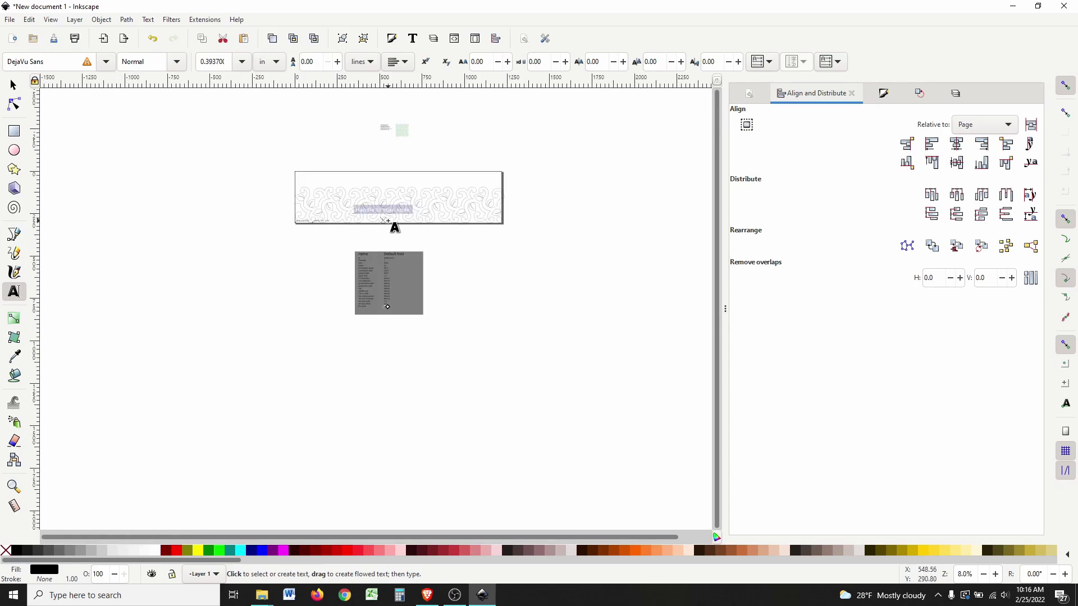
pyautogui.scroll(1, 397, 237)
pyautogui.scroll(2, 396, 236)
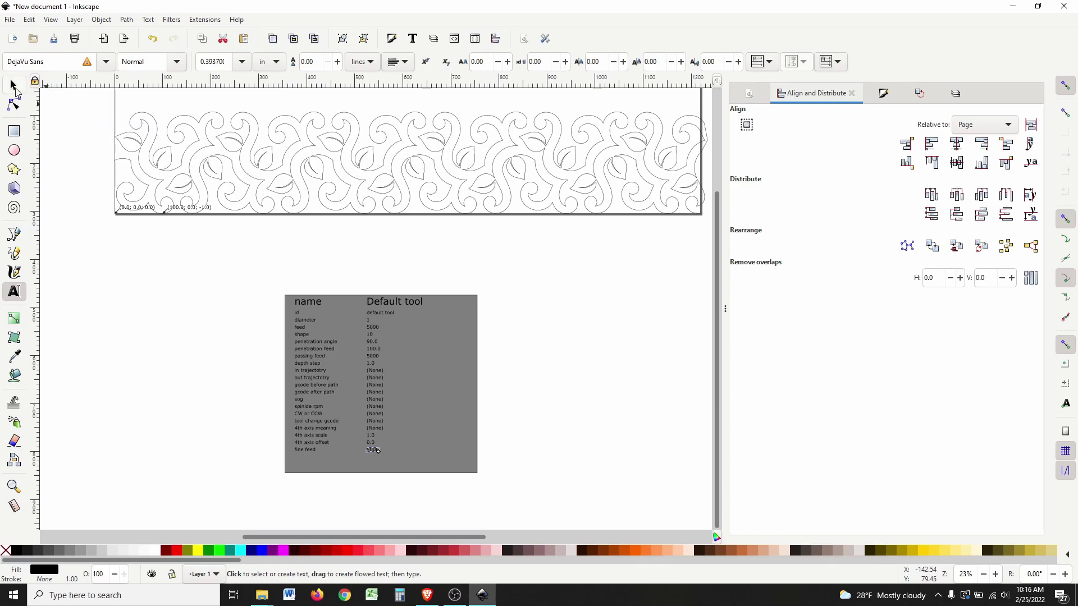
pyautogui.press('F1')
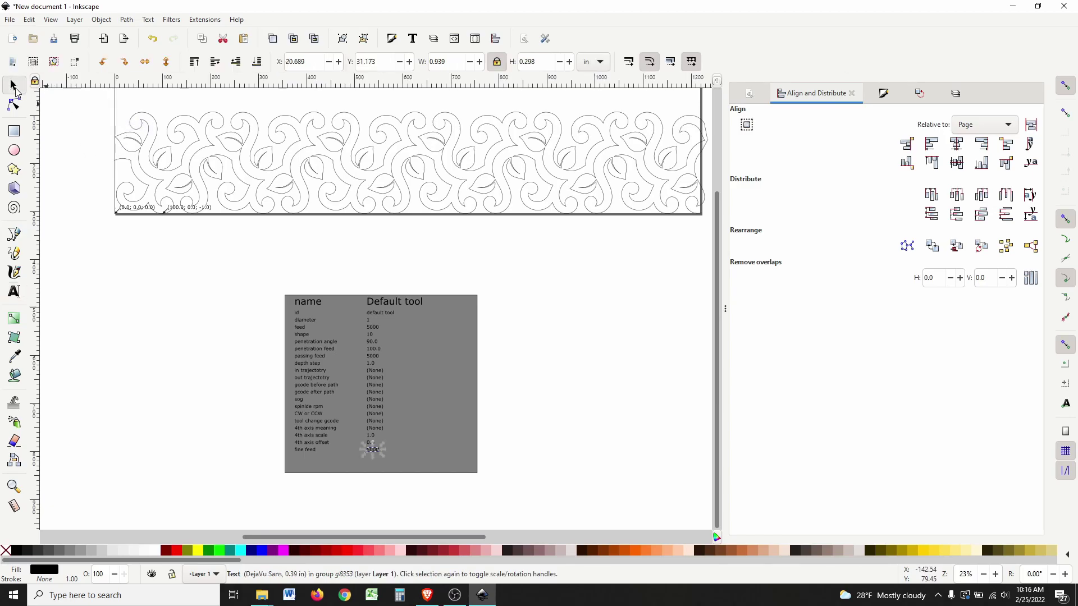
pyautogui.click(238, 146)
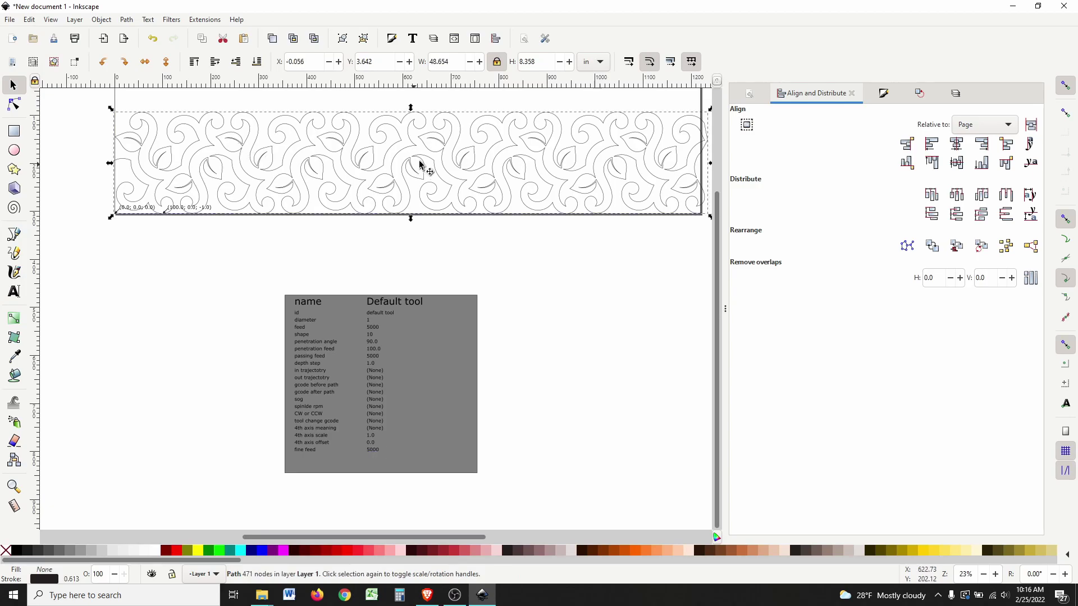
# Step: Bring up Gcodetools Path to Gcode showing the Z-axis scale and offset options
pyautogui.click(205, 20)
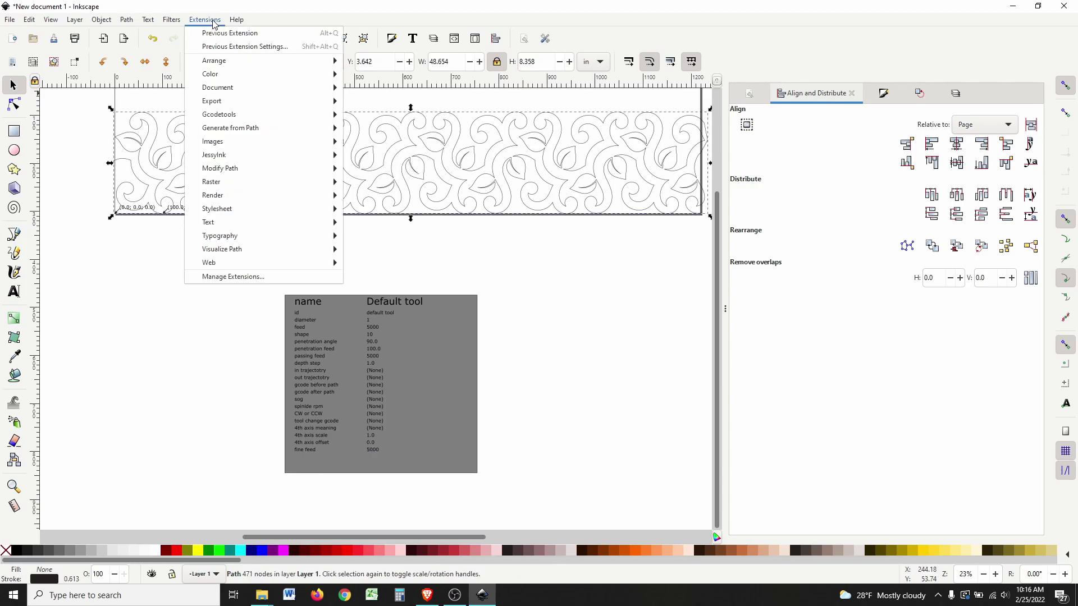
pyautogui.moveTo(259, 116)
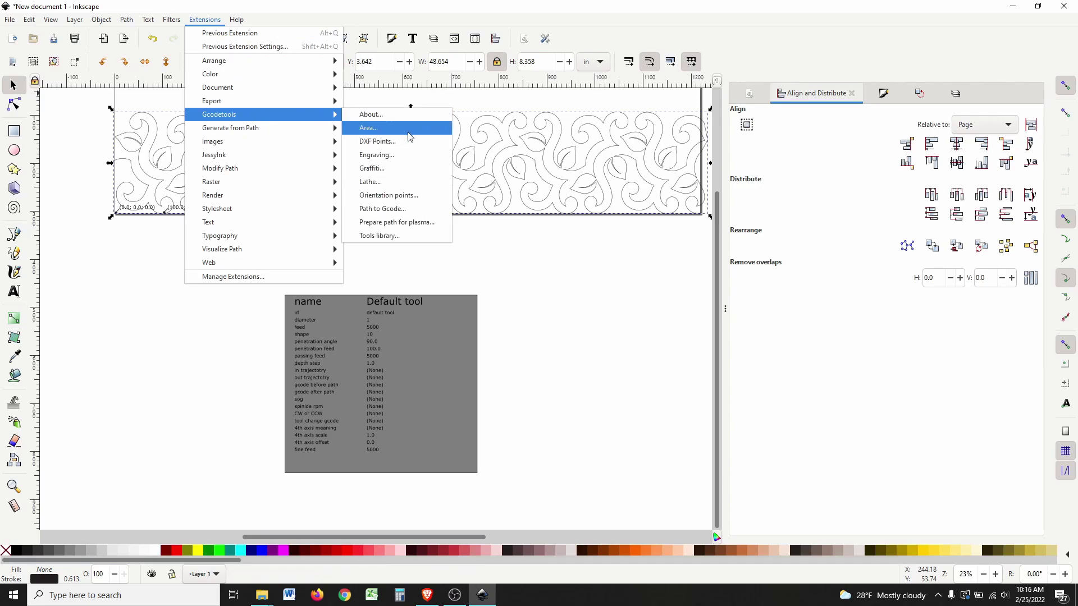
pyautogui.click(387, 212)
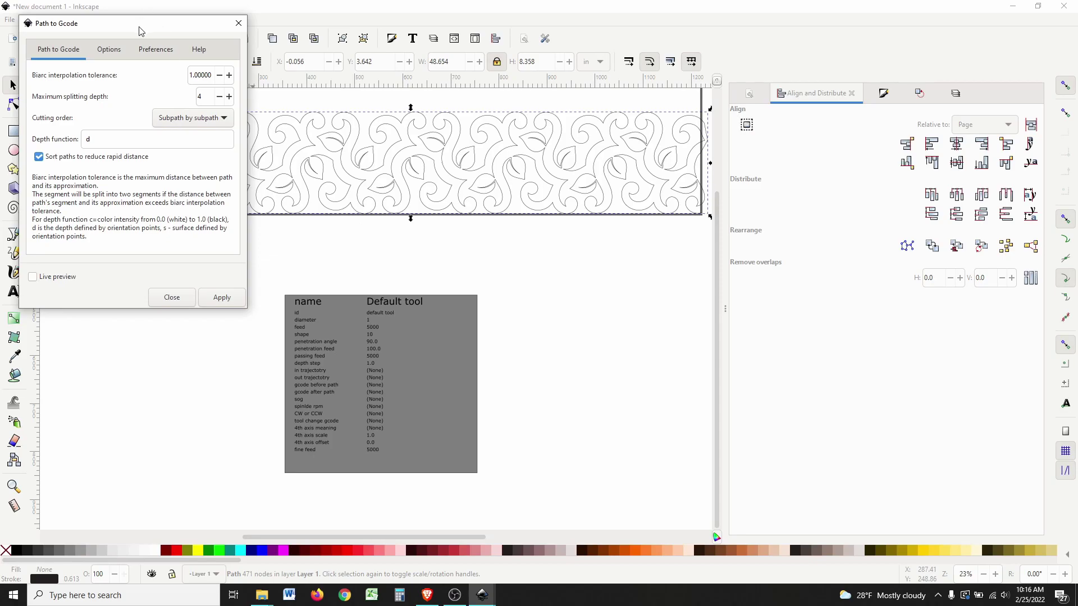
pyautogui.moveTo(140, 31); pyautogui.dragTo(182, 39)
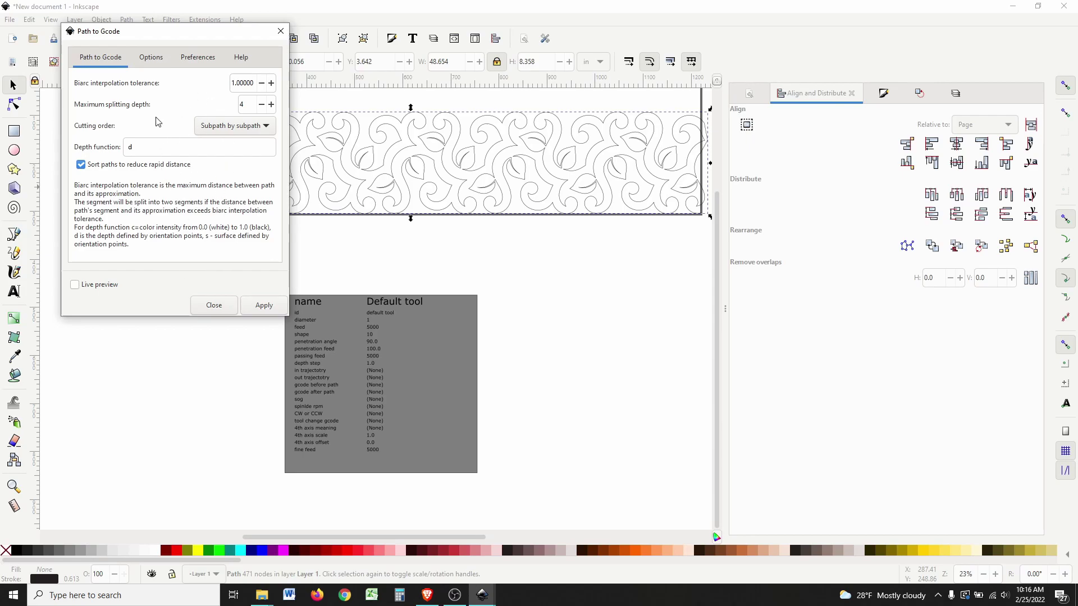
pyautogui.click(150, 58)
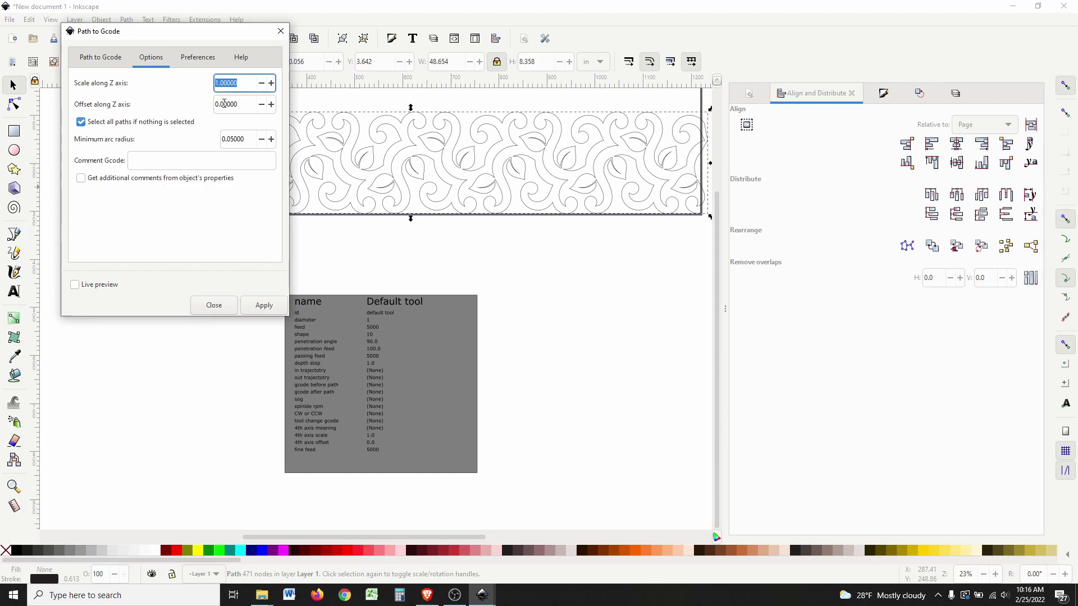
# Step: Rename the output file to 'Scrolling Vines.gcode' in Preferences and apply
pyautogui.click(198, 58)
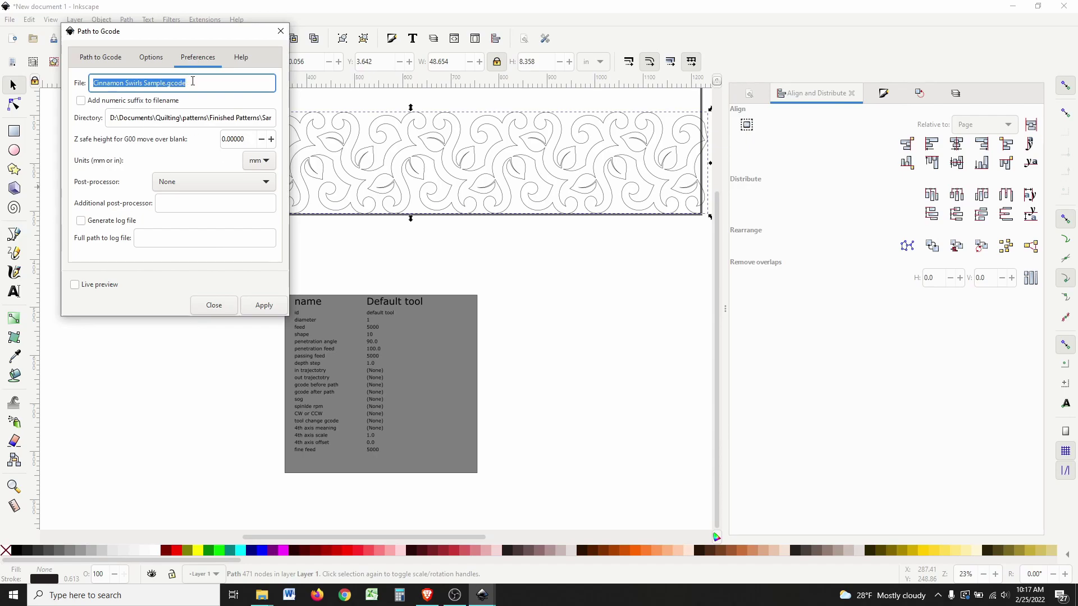
pyautogui.moveTo(198, 83); pyautogui.dragTo(91, 82)
pyautogui.write('S')
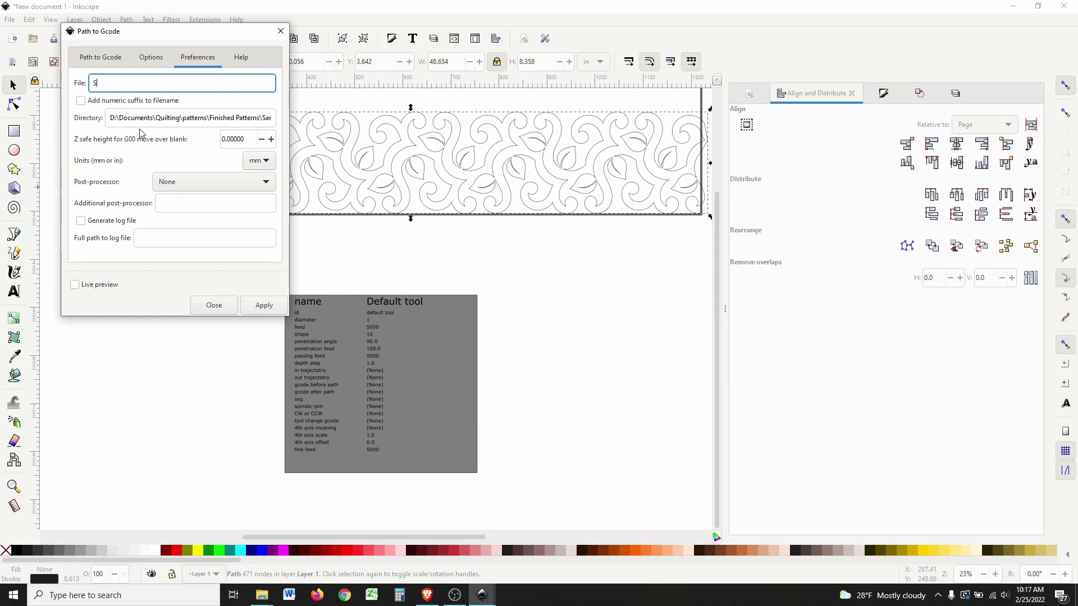
pyautogui.write('crolling B')
pyautogui.press('BackSpace')
pyautogui.write('V')
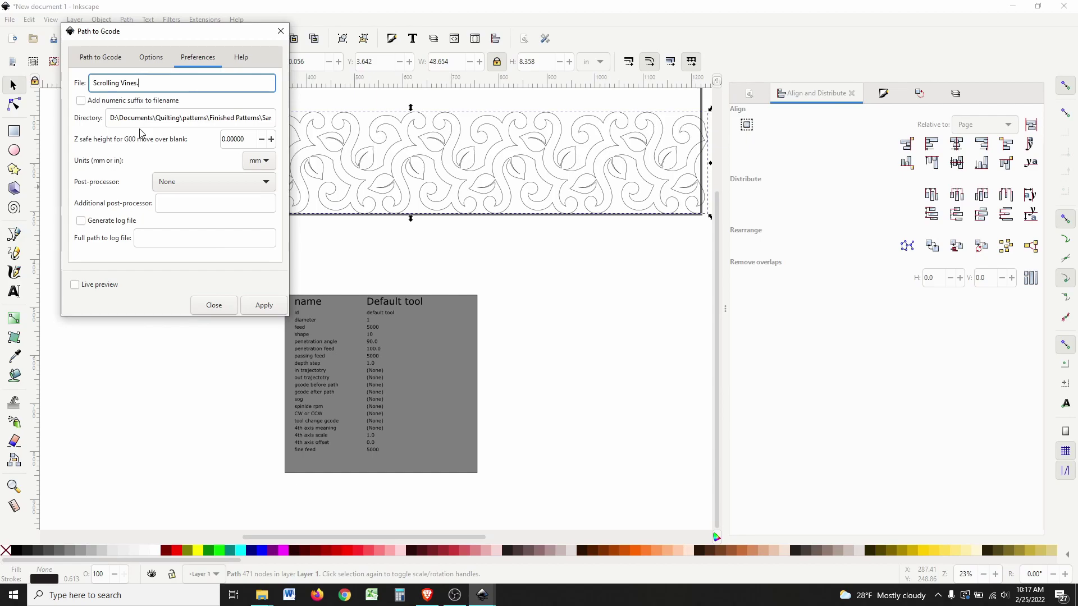
pyautogui.write('ines.gcode')
pyautogui.click(269, 310)
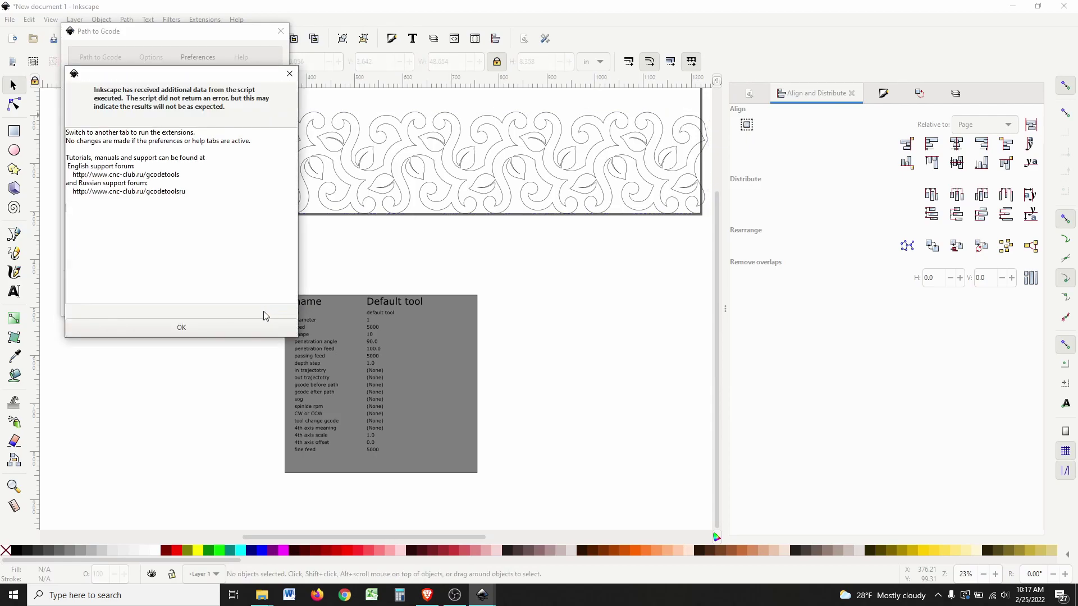
# Step: Dismiss the notice and generate the G-code from the Path to Gcode tab
pyautogui.click(181, 327)
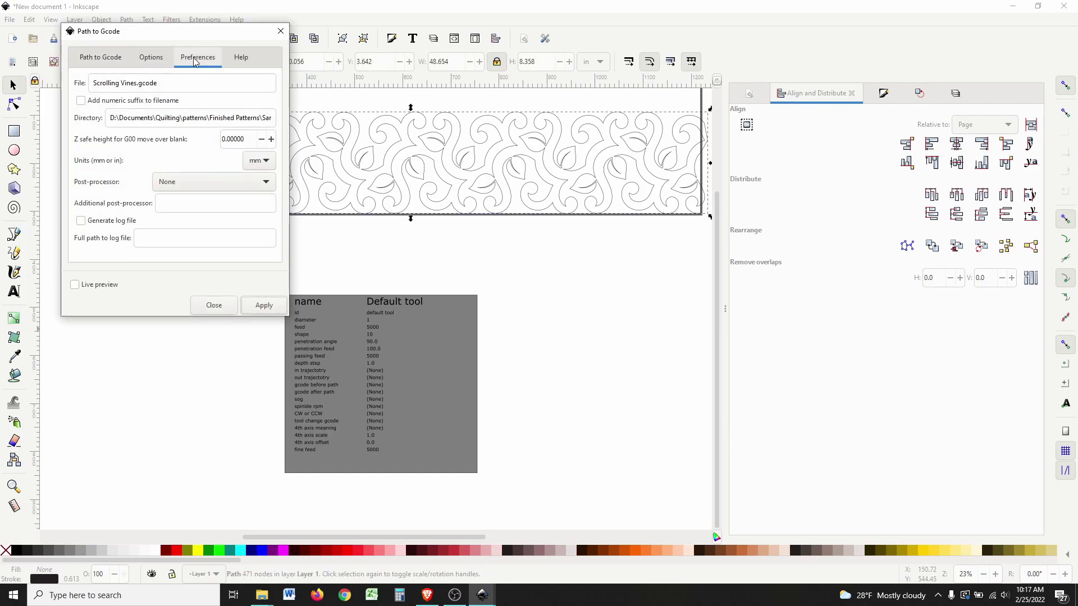
pyautogui.click(104, 57)
pyautogui.click(264, 305)
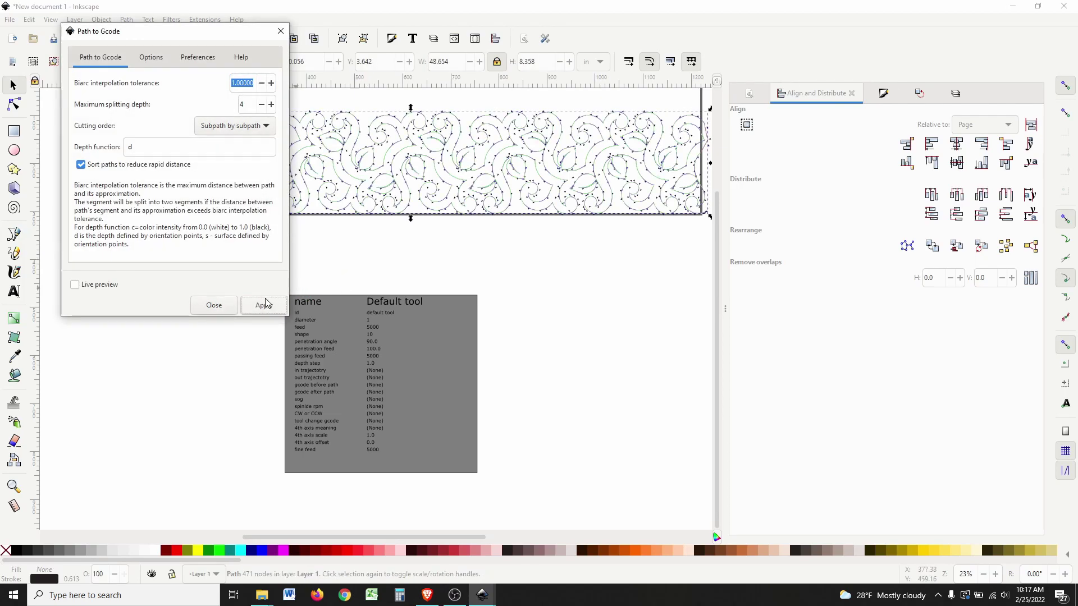
pyautogui.click(213, 306)
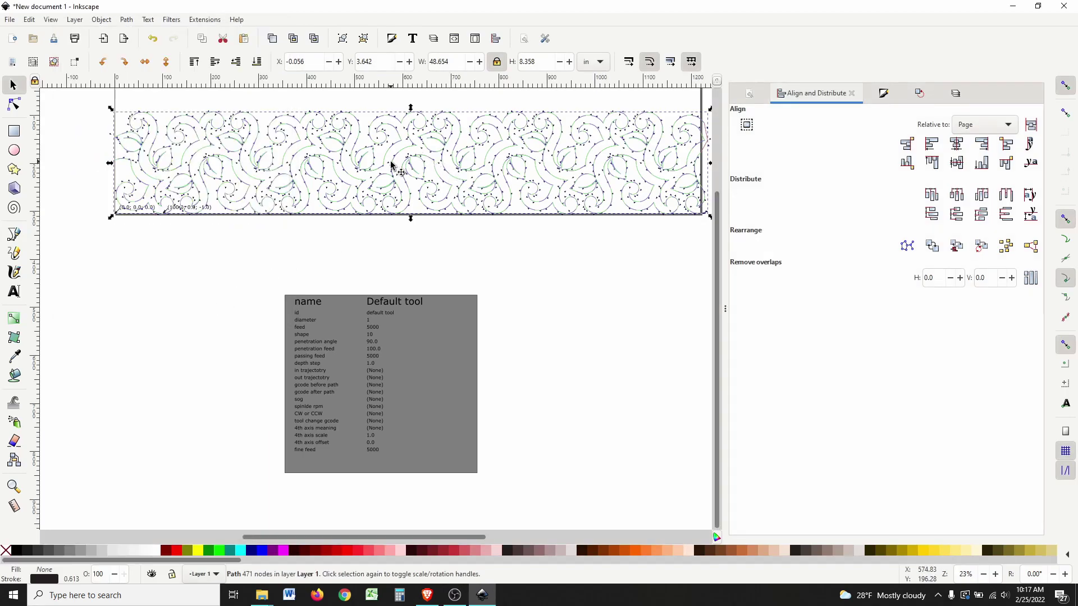
# Step: Drag the generated toolpath overlay down to sit just below the original pattern
pyautogui.scroll(1, 393, 168)
pyautogui.scroll(-1, 393, 171)
pyautogui.scroll(-1, 325, 185)
pyautogui.scroll(1, 420, 162)
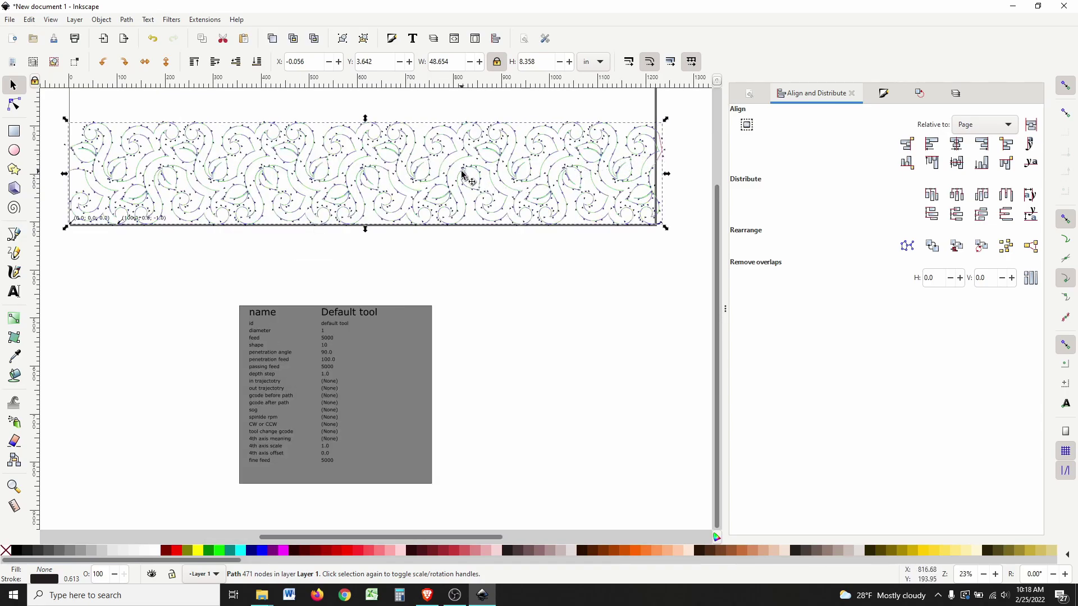
pyautogui.moveTo(467, 173); pyautogui.dragTo(481, 212)
pyautogui.click(542, 287)
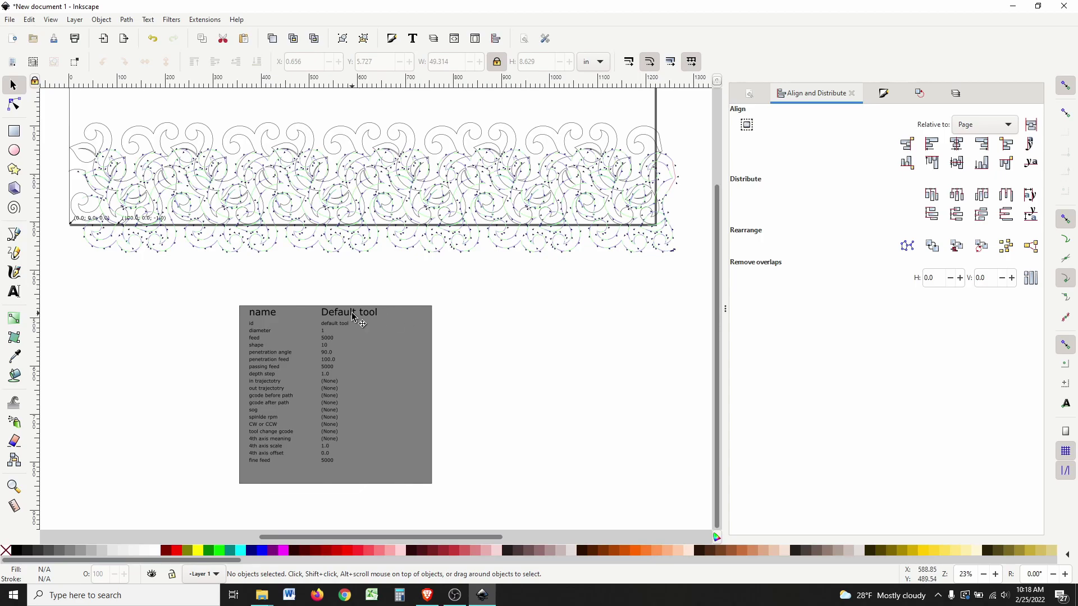
# Step: Launch OpenBuilds CONTROL and preview the loaded Scrolling Vines.gcode toolpath in 3D
pyautogui.click(17, 595)
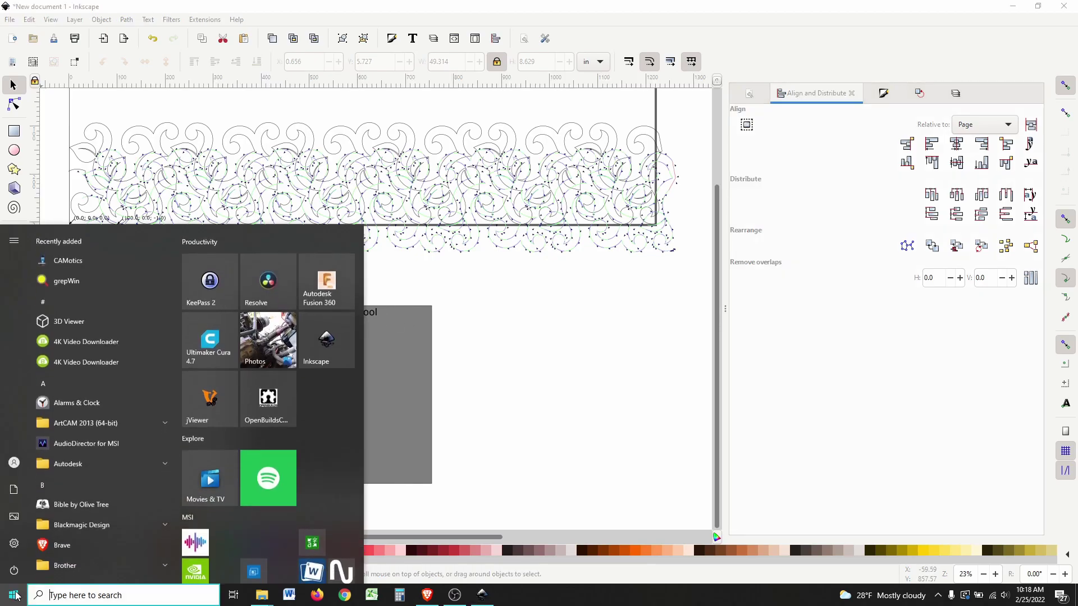
pyautogui.click(82, 541)
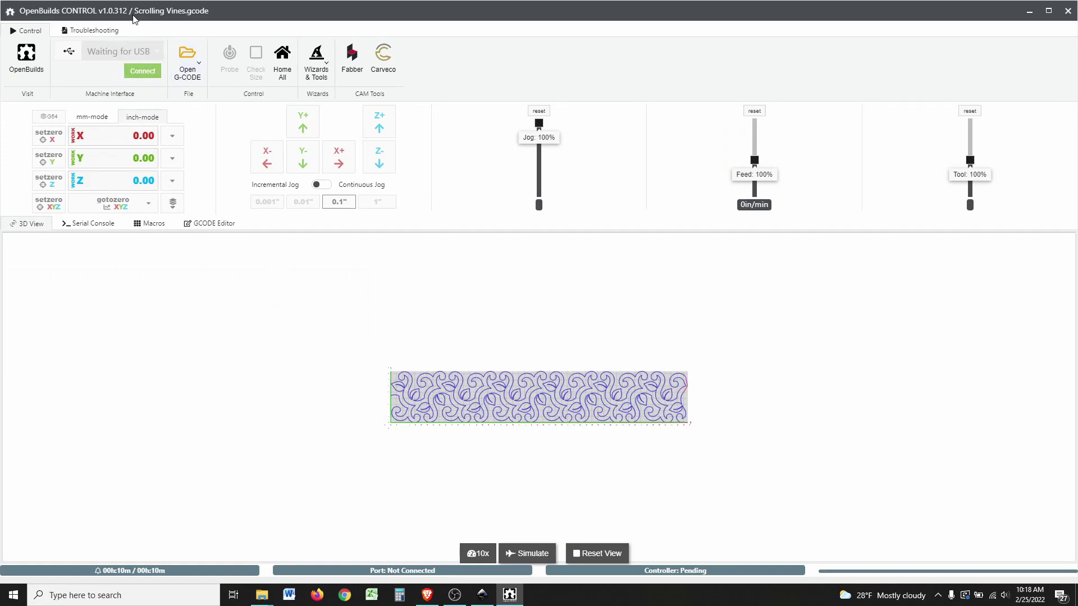
pyautogui.click(189, 73)
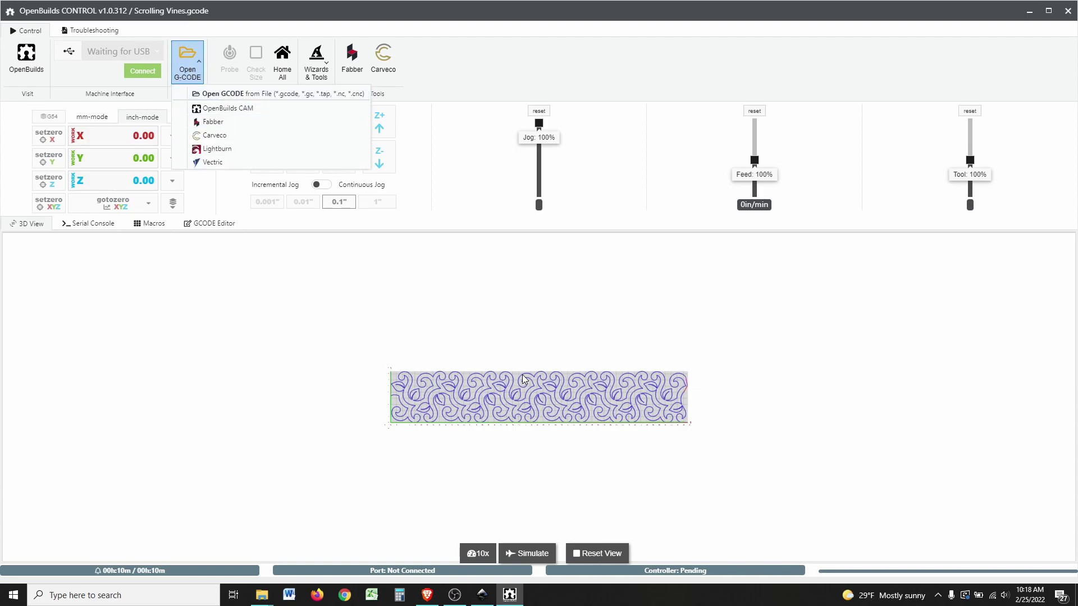
pyautogui.scroll(5, 562, 400)
pyautogui.scroll(2, 561, 400)
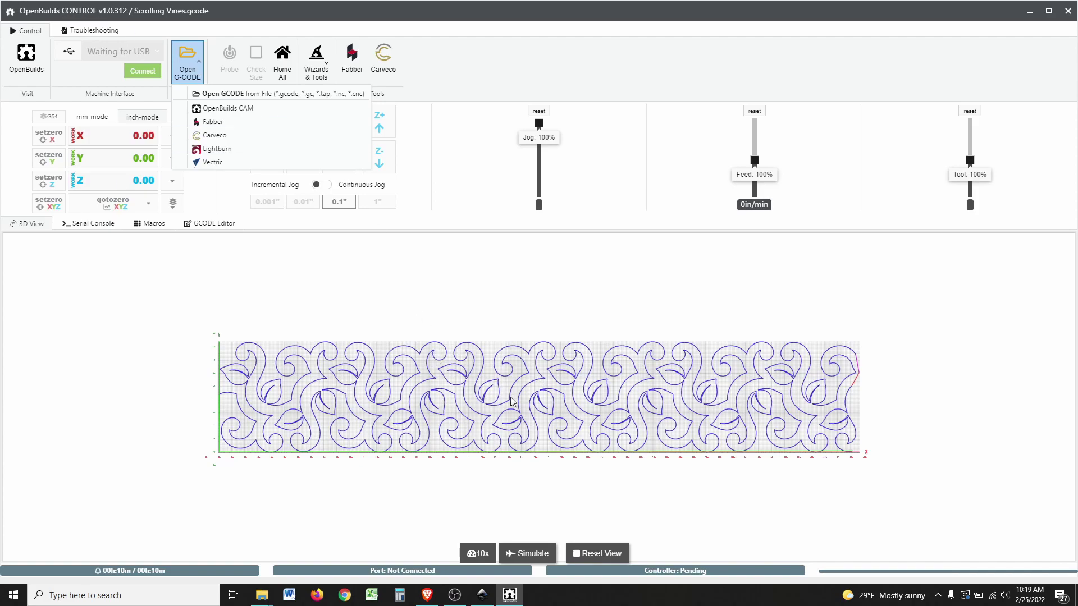
pyautogui.scroll(2, 563, 415)
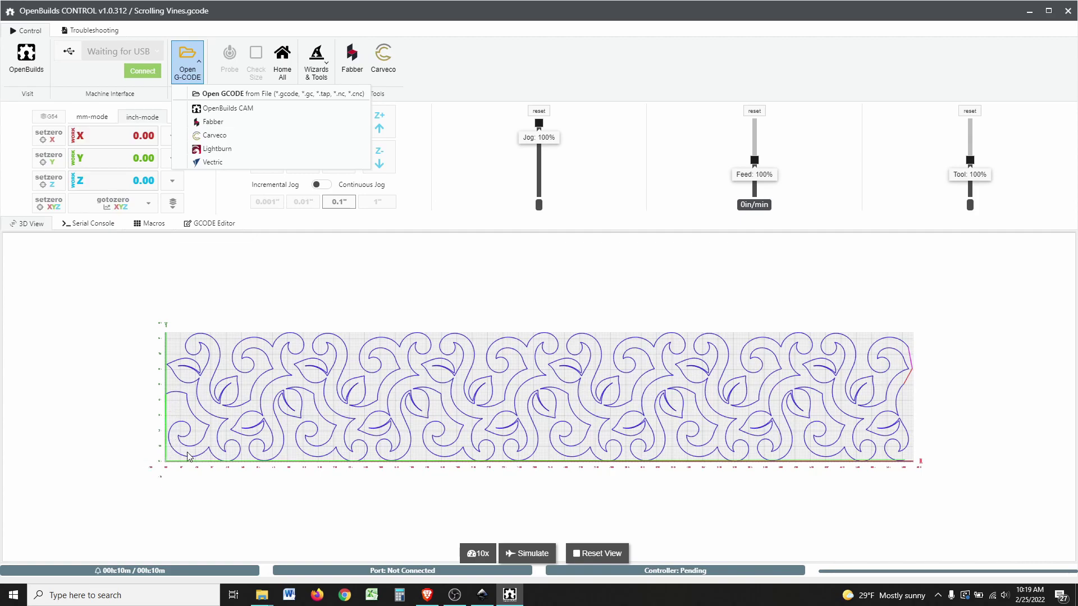
pyautogui.click(193, 396)
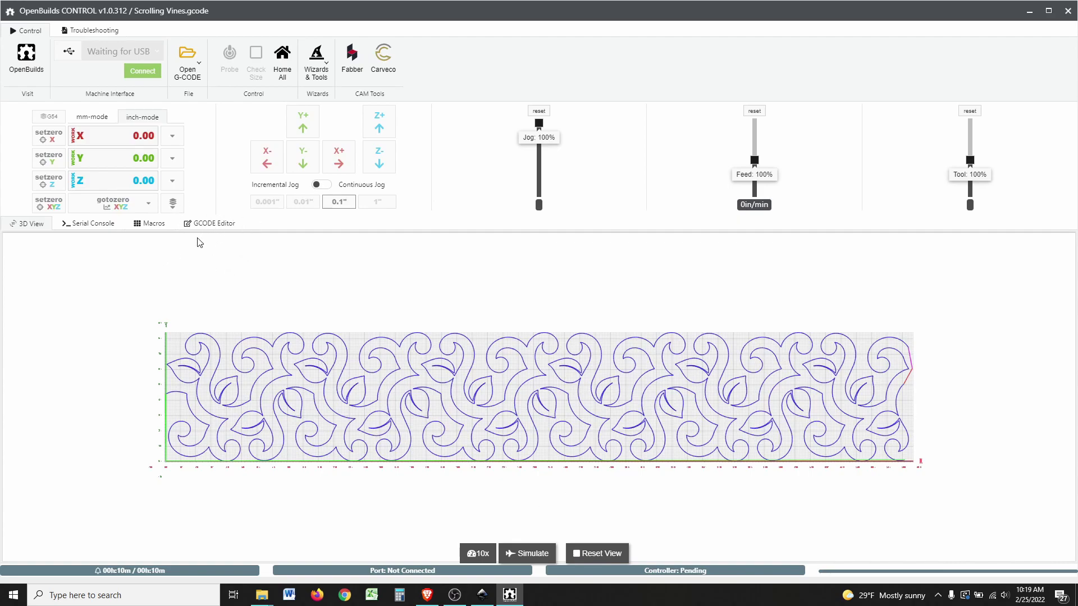
# Step: Insert M00 pauses at line 14, before pen-down, and line 1001, after the cutting path
pyautogui.click(212, 227)
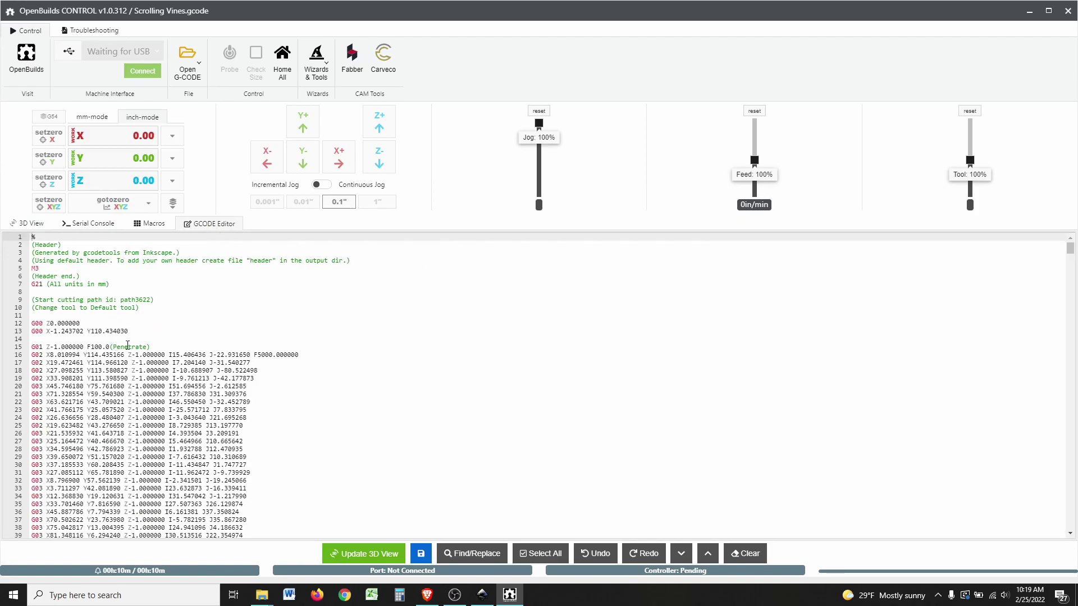
pyautogui.click(86, 338)
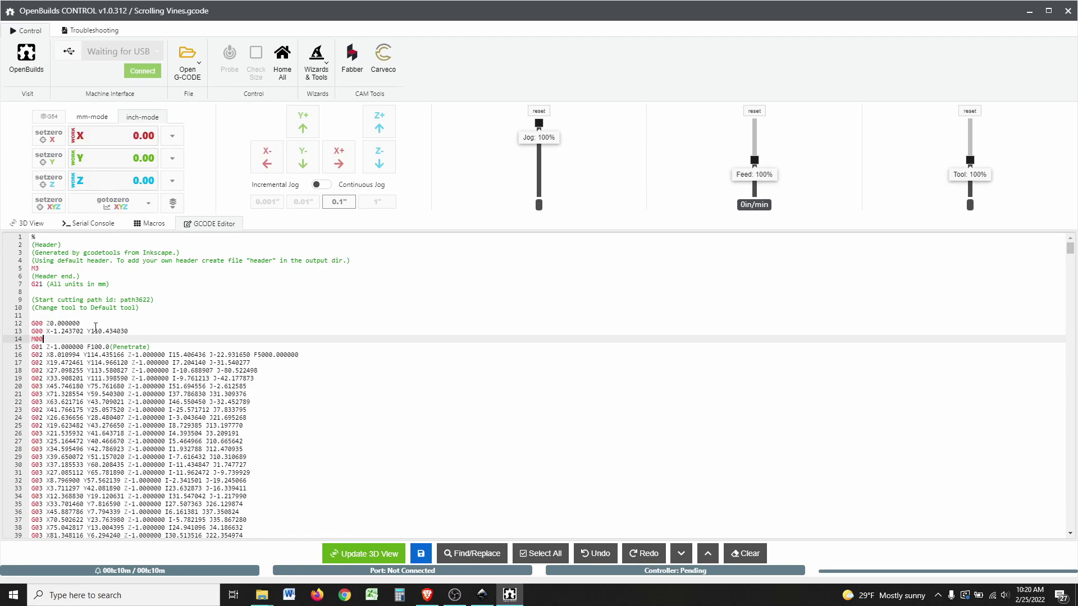
pyautogui.scroll(-1, 242, 347)
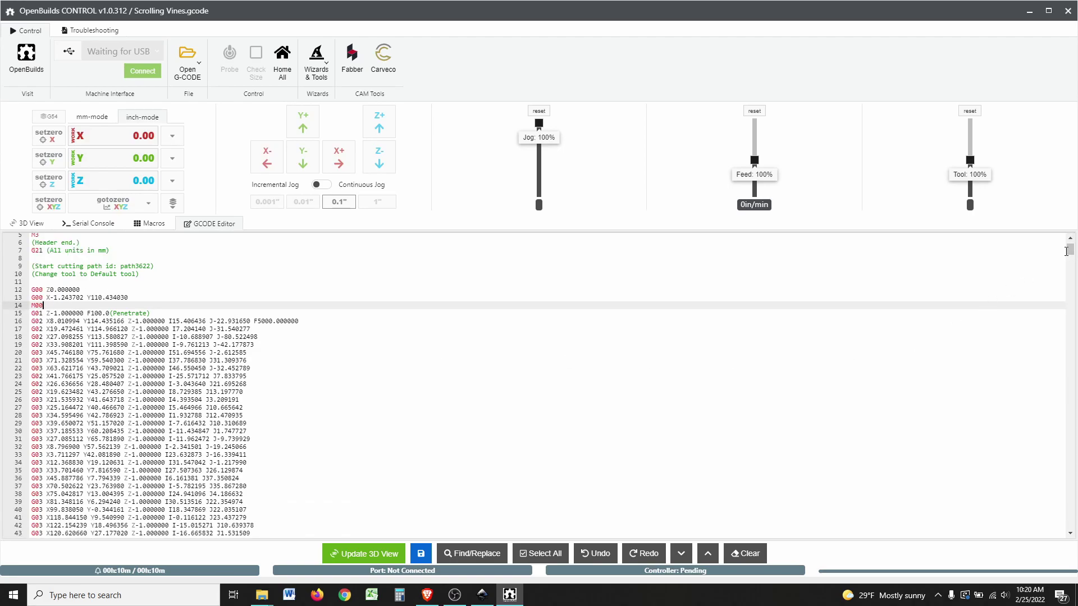
pyautogui.moveTo(1071, 253); pyautogui.dragTo(1065, 543)
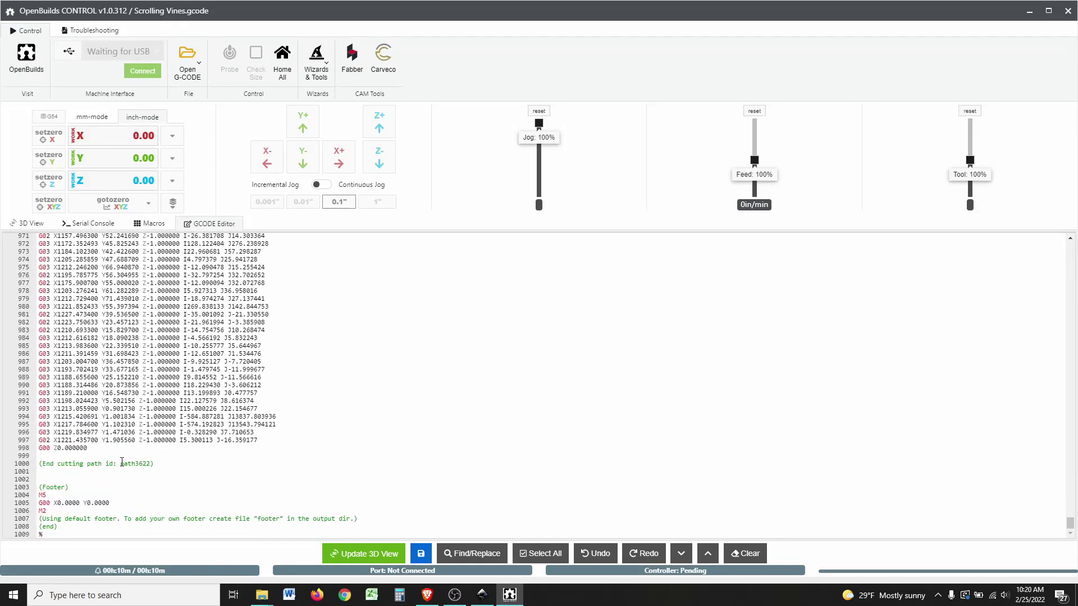
pyautogui.click(70, 474)
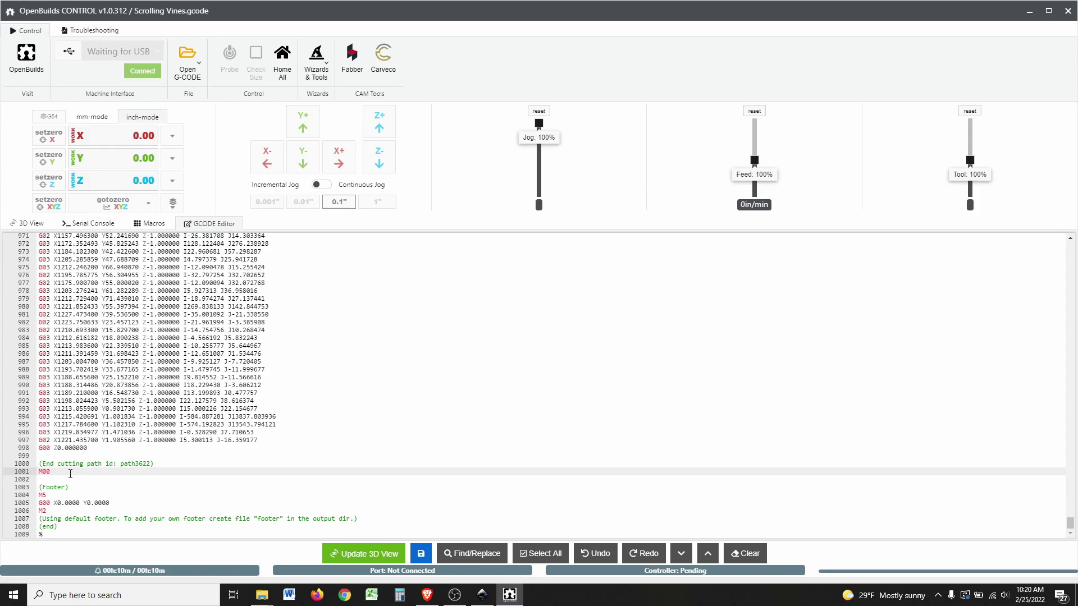
pyautogui.press('Return')
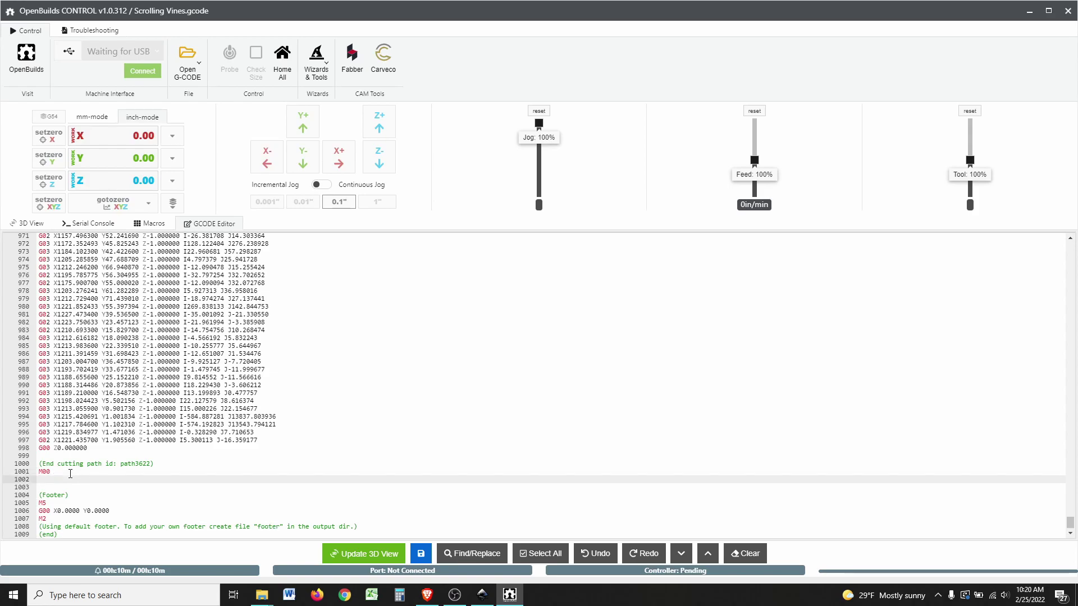
# Step: Scroll through the G-code to the M00 after '(End cutting path id: path3622)'
pyautogui.scroll(-1, 79, 468)
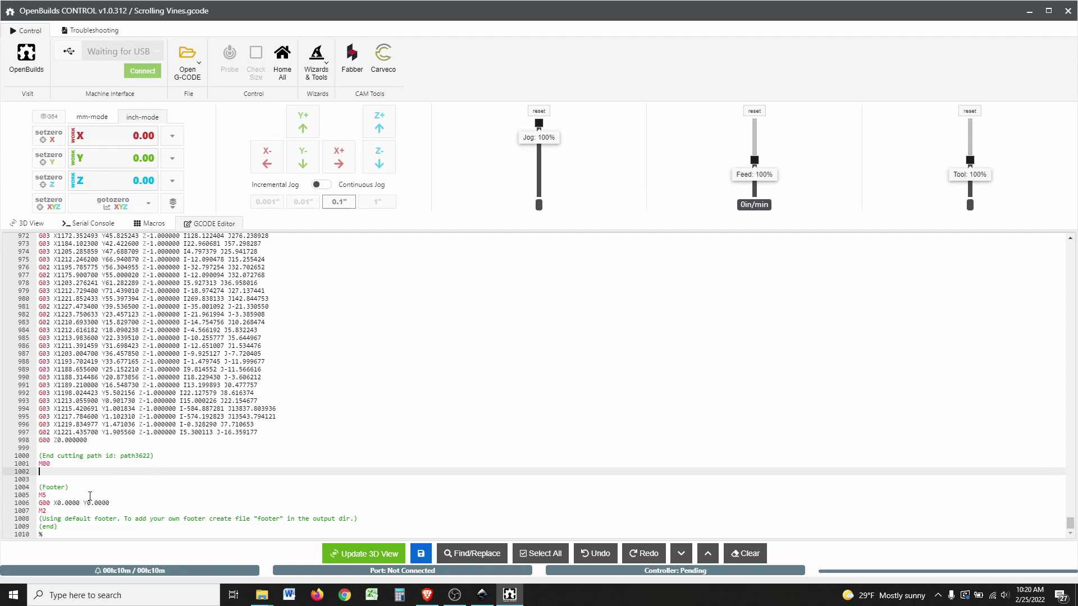
pyautogui.scroll(10, 327, 379)
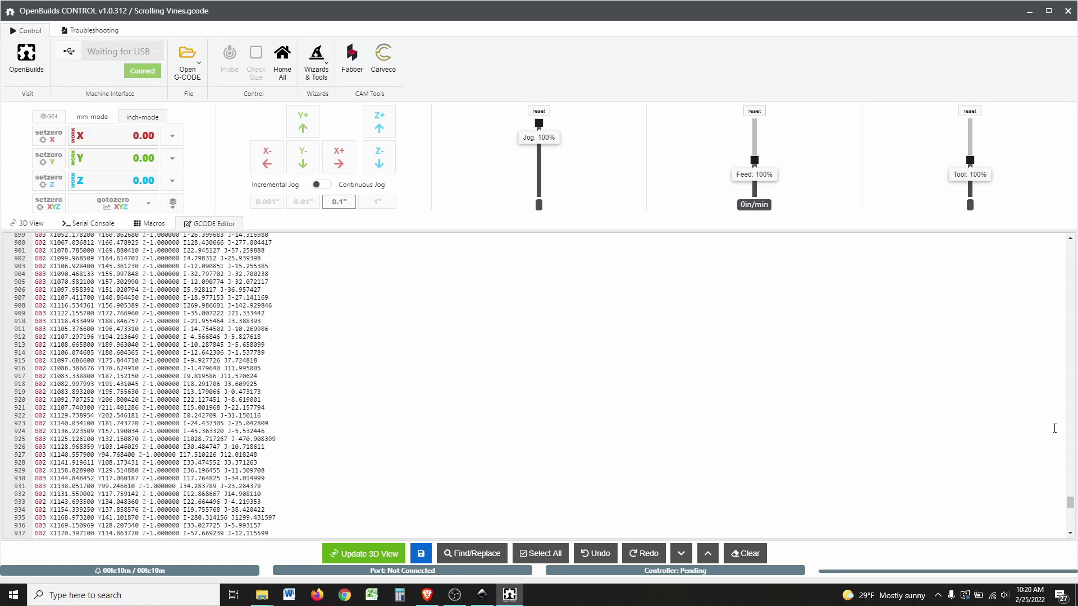
pyautogui.moveTo(1070, 504); pyautogui.dragTo(250, 344)
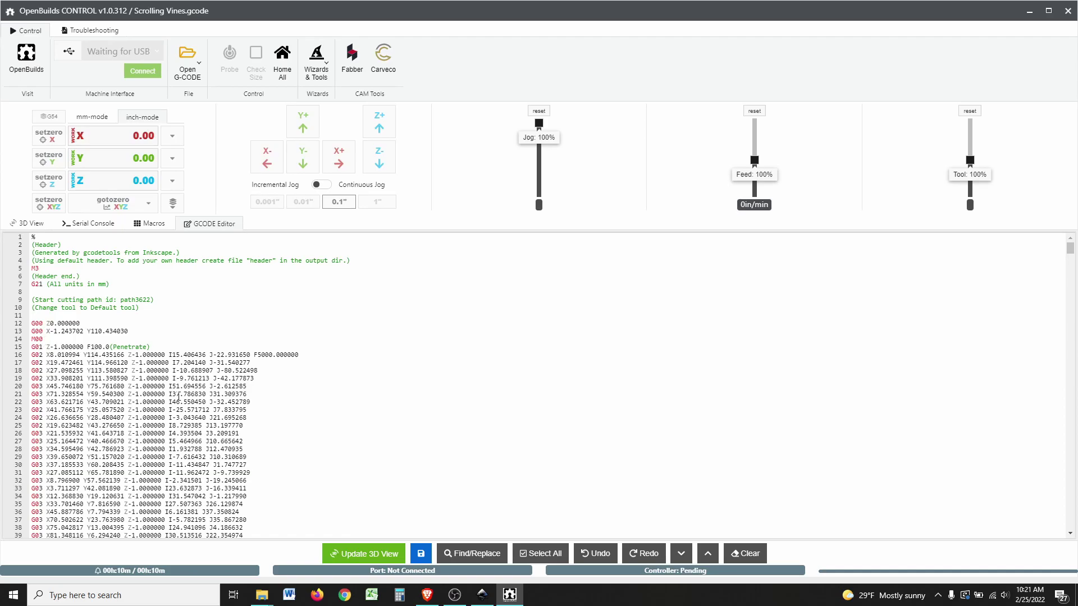
pyautogui.moveTo(1070, 251); pyautogui.dragTo(1063, 553)
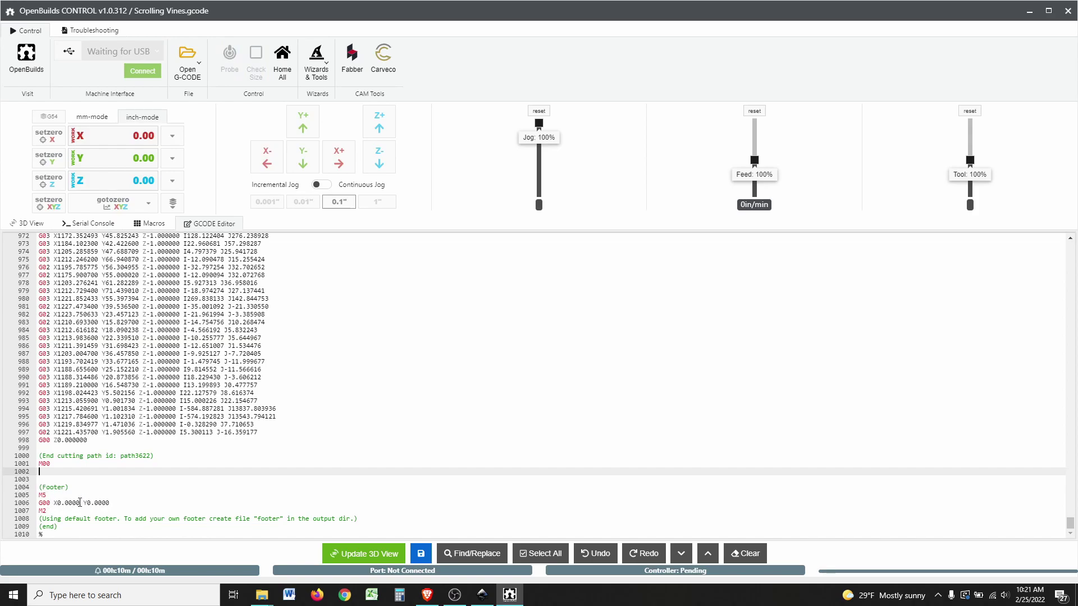
# Step: Switch back to the 3D view showing the Scrolling Vines toolpath and 10-minute estimate
pyautogui.click(364, 554)
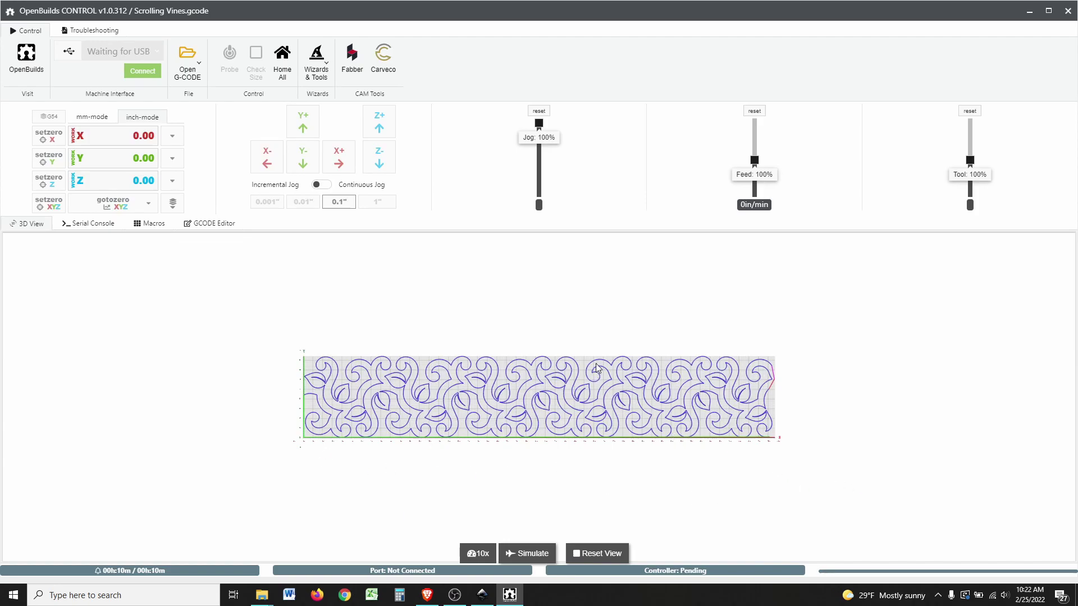
# Step: Zoom the 3D preview in so the Scrolling Vines toolpath fills more of the view
pyautogui.scroll(-1, 597, 327)
pyautogui.scroll(2, 505, 455)
pyautogui.scroll(1, 481, 452)
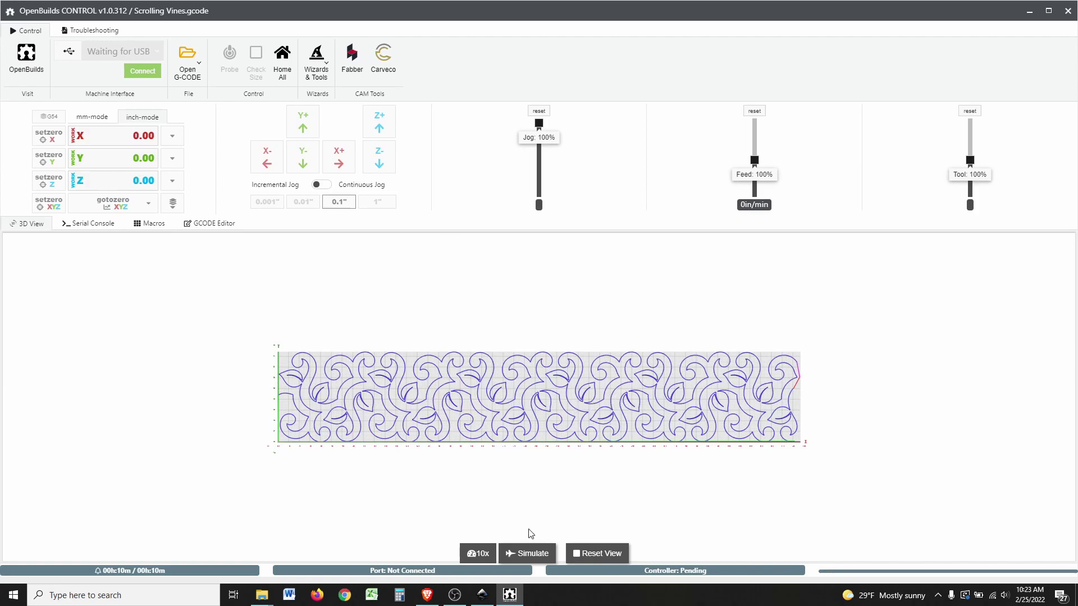
# Step: Set the simulation speed to 1000x and simulate the vine toolpath
pyautogui.click(487, 555)
pyautogui.click(489, 557)
pyautogui.click(490, 556)
pyautogui.click(491, 556)
pyautogui.click(491, 555)
pyautogui.click(491, 556)
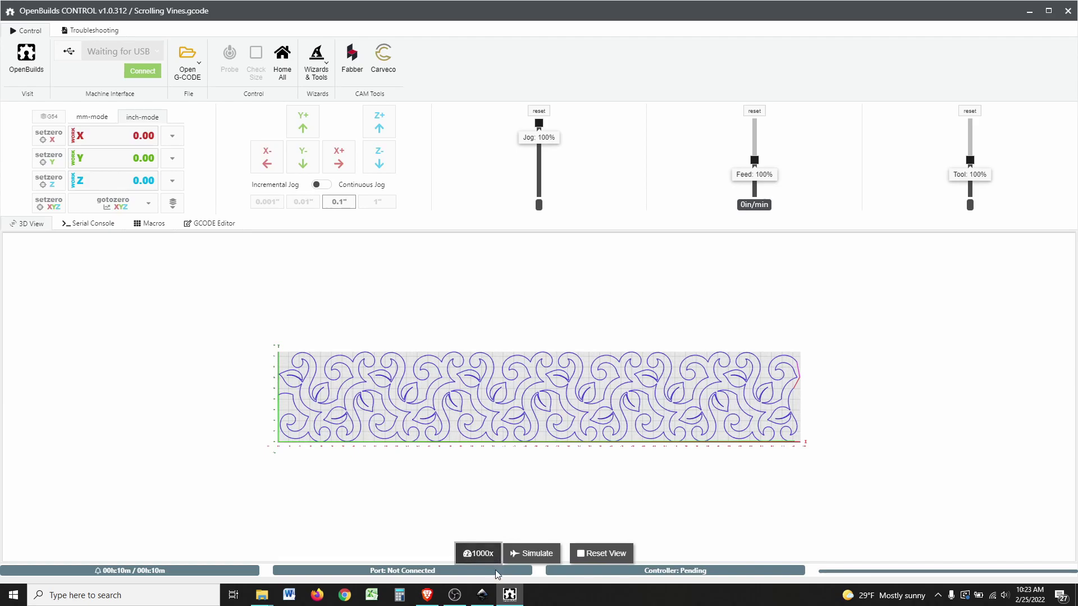
pyautogui.click(536, 555)
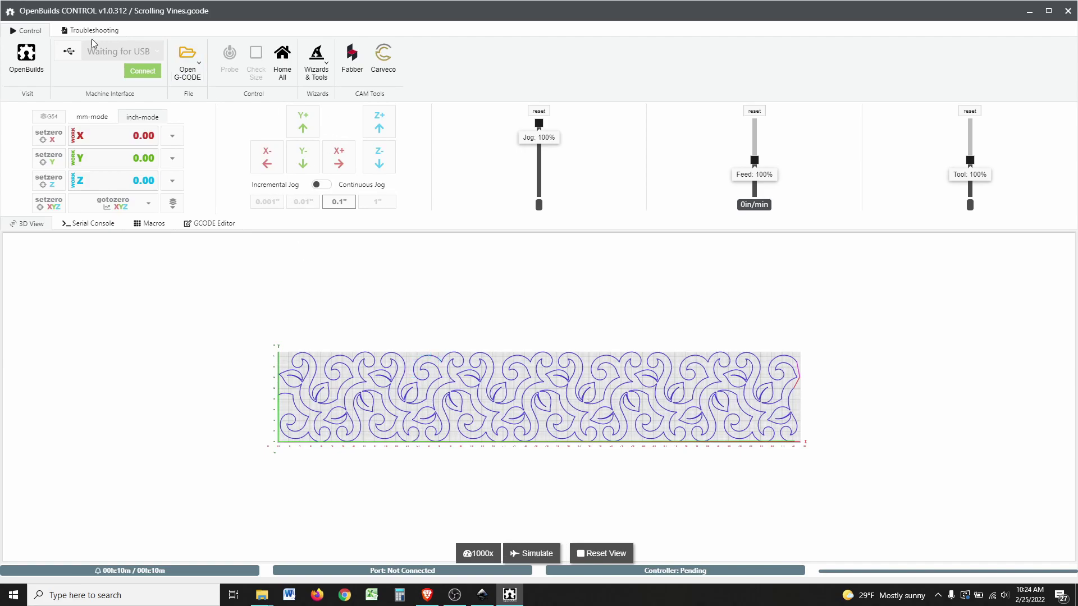
# Step: Close OpenBuilds CONTROL and open the OpenBuilds Software page in Brave to launch CAM
pyautogui.click(1070, 11)
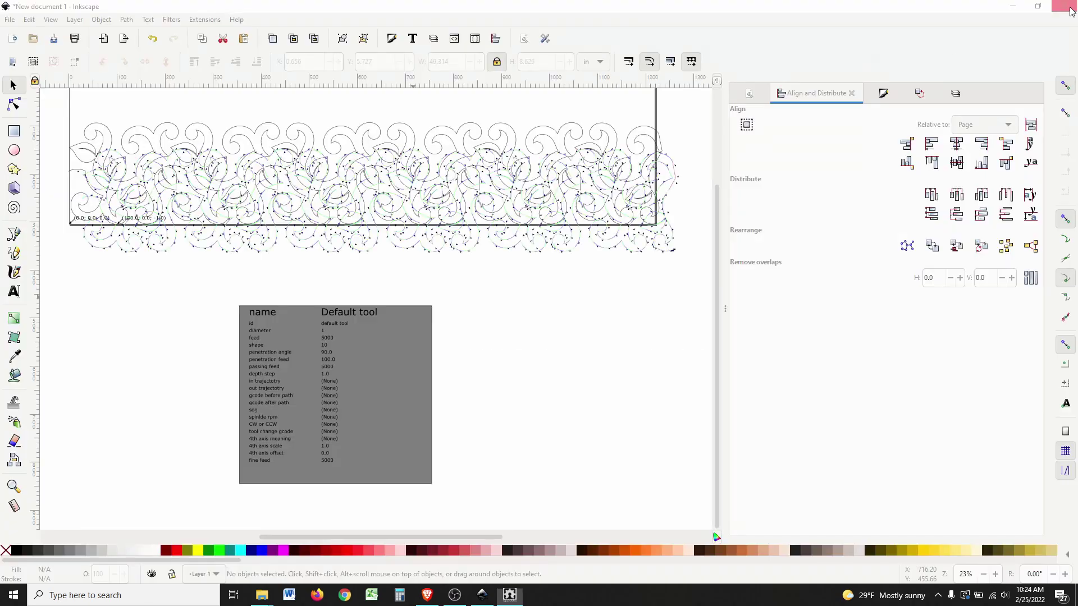
pyautogui.hotkey('alt', 'Tab')
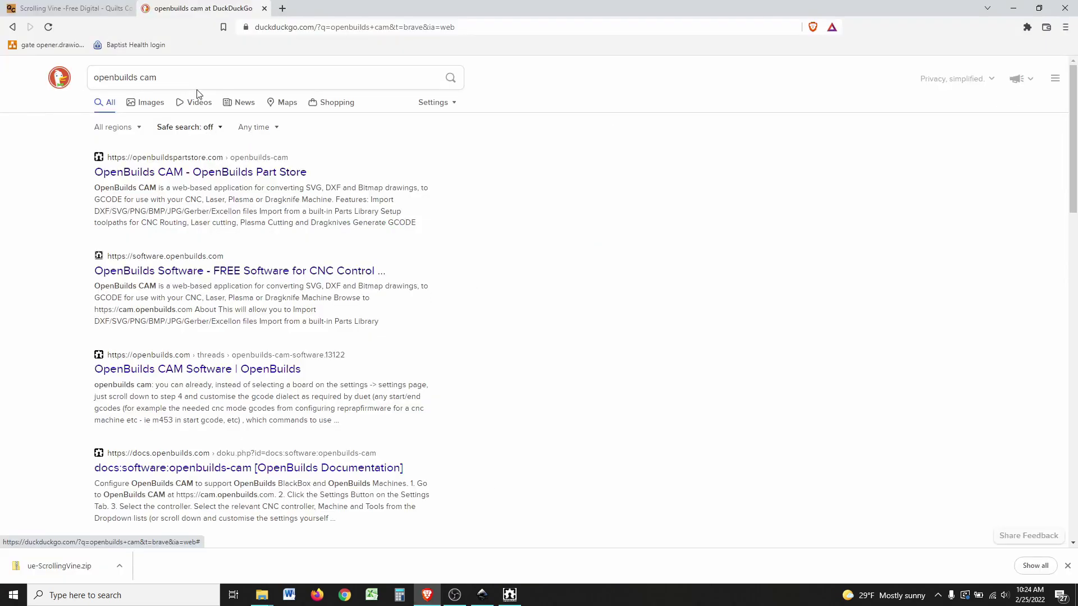
pyautogui.click(134, 80)
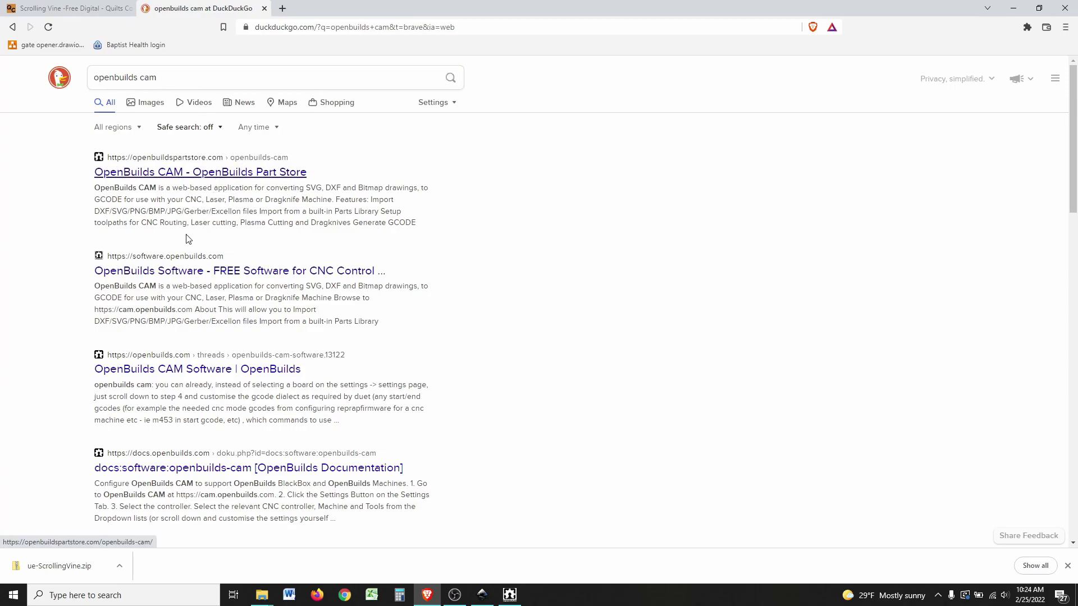
pyautogui.click(191, 273)
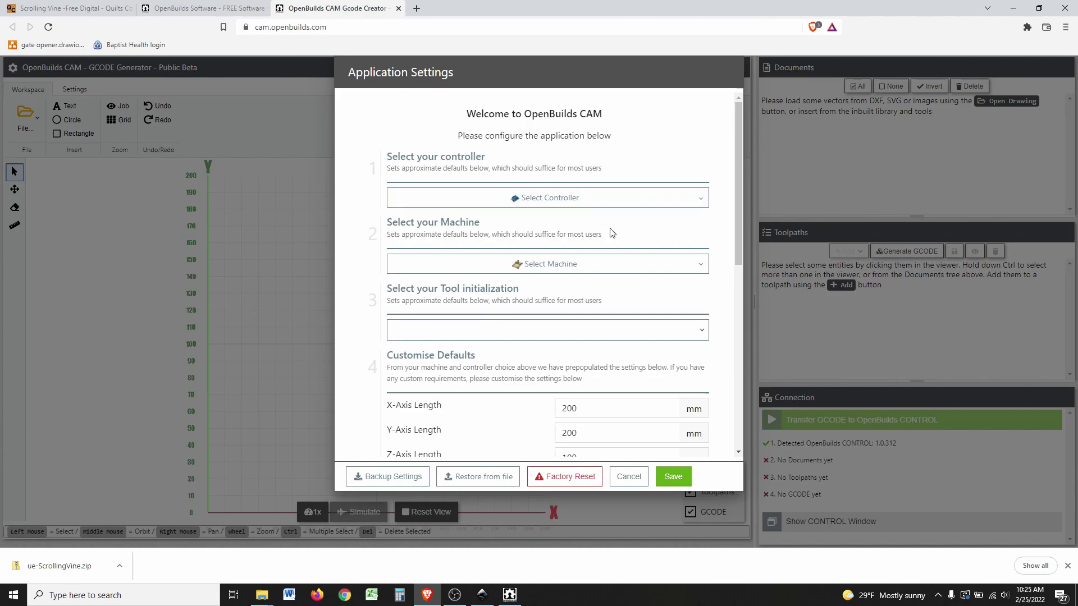
# Step: Select OpenBuilds BlackBox 4X as the controller in CAM's Application Settings
pyautogui.click(700, 202)
pyautogui.click(474, 221)
pyautogui.scroll(-1, 641, 223)
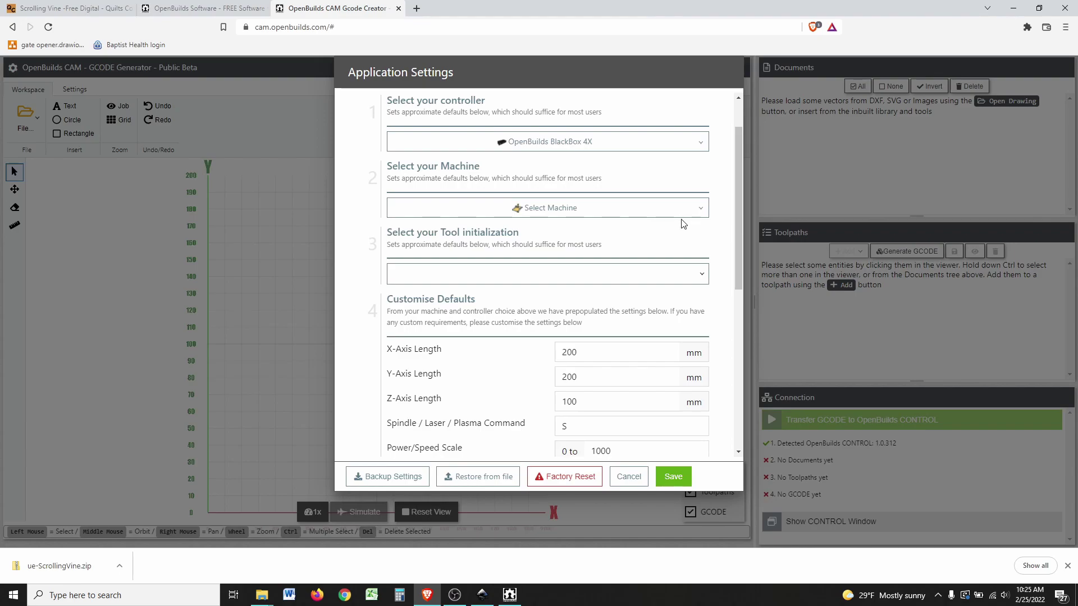
pyautogui.scroll(-1, 725, 228)
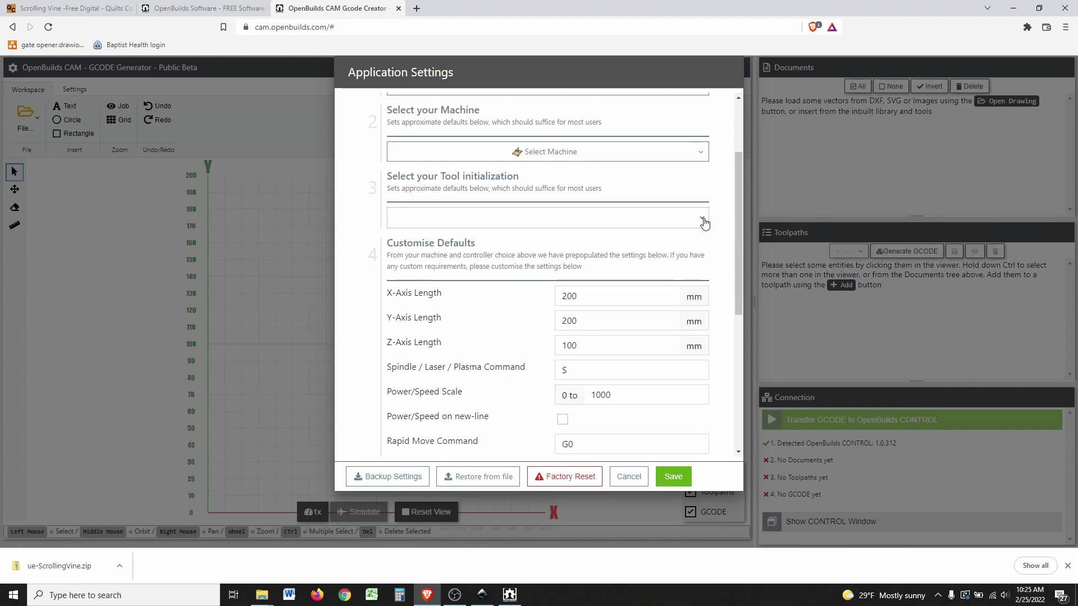
pyautogui.click(702, 218)
pyautogui.click(702, 219)
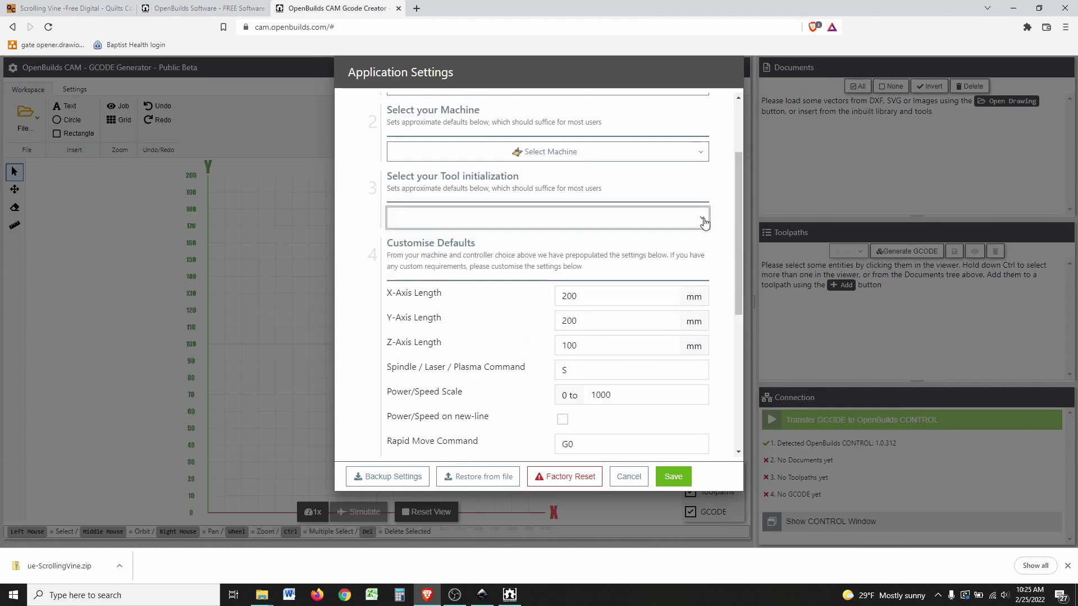
# Step: Change the Power/Speed Scale maximum under Customise Defaults from 1000 to 5000
pyautogui.scroll(-1, 705, 221)
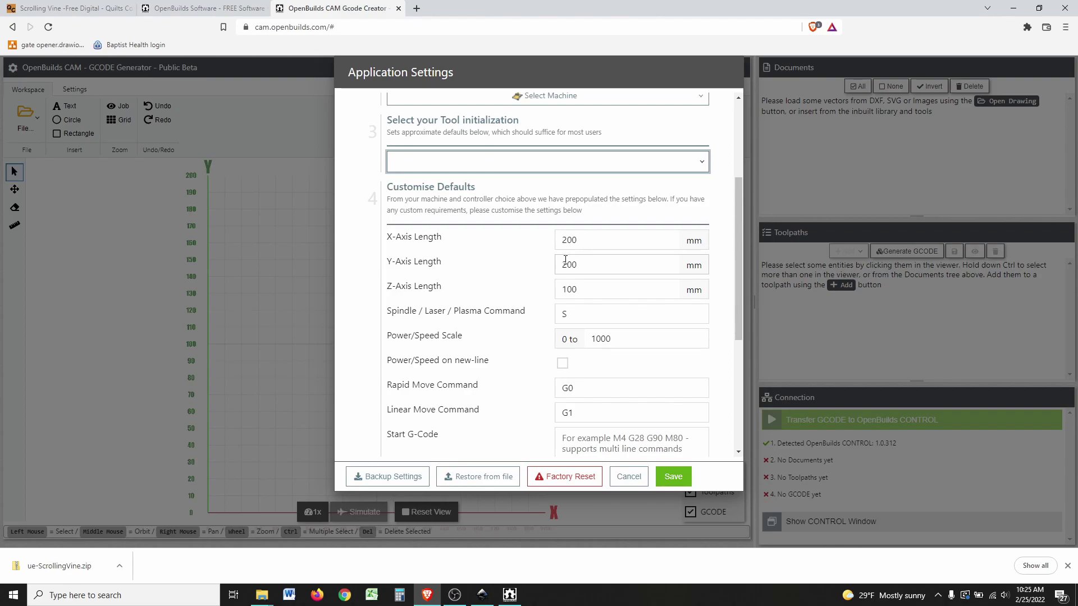
pyautogui.scroll(-2, 566, 260)
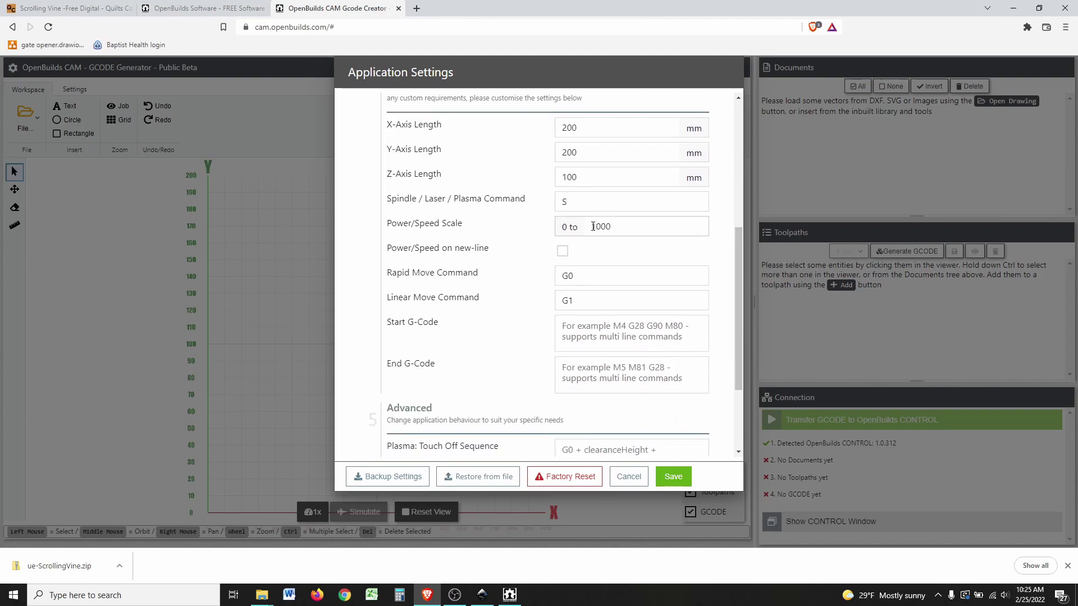
pyautogui.moveTo(593, 226); pyautogui.dragTo(629, 224)
pyautogui.write('5')
pyautogui.scroll(-2, 600, 331)
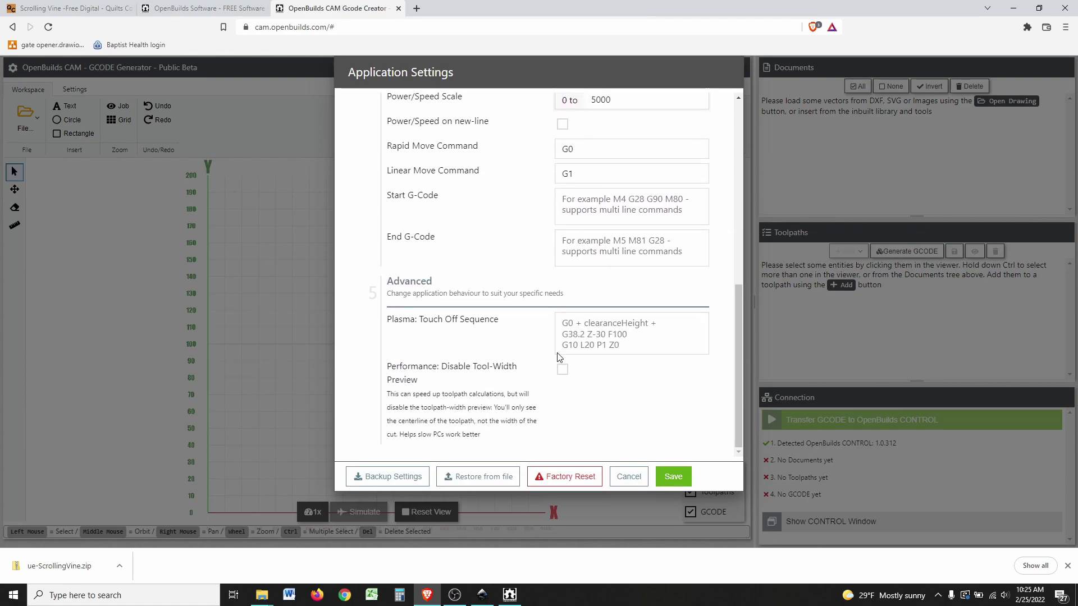
# Step: Save the Application Settings
pyautogui.click(675, 478)
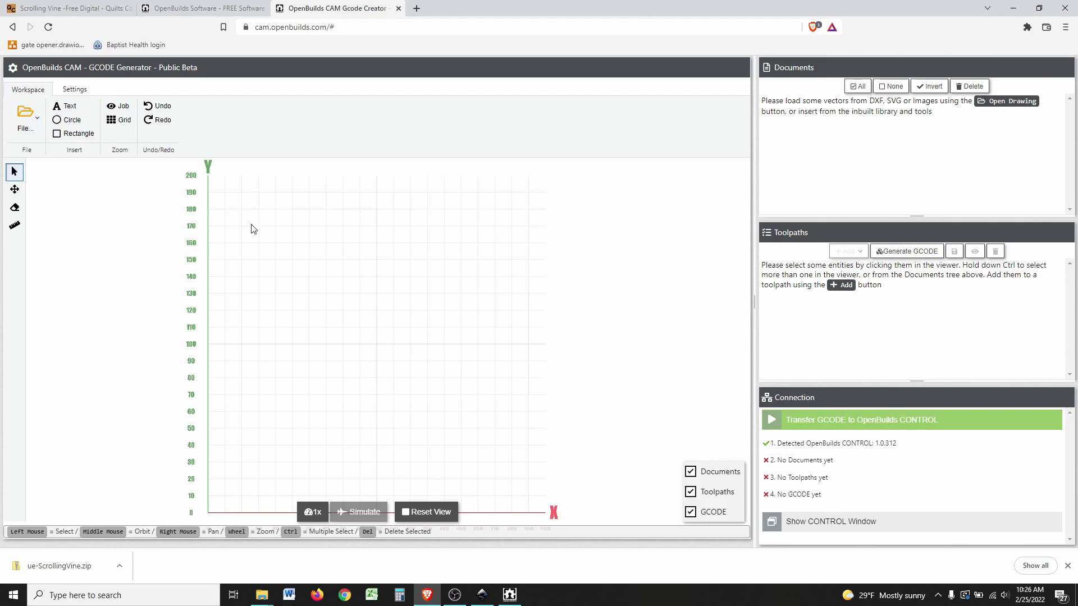
# Step: In Inkscape, delete the 982-object generated toolpath overlay group
pyautogui.click(482, 596)
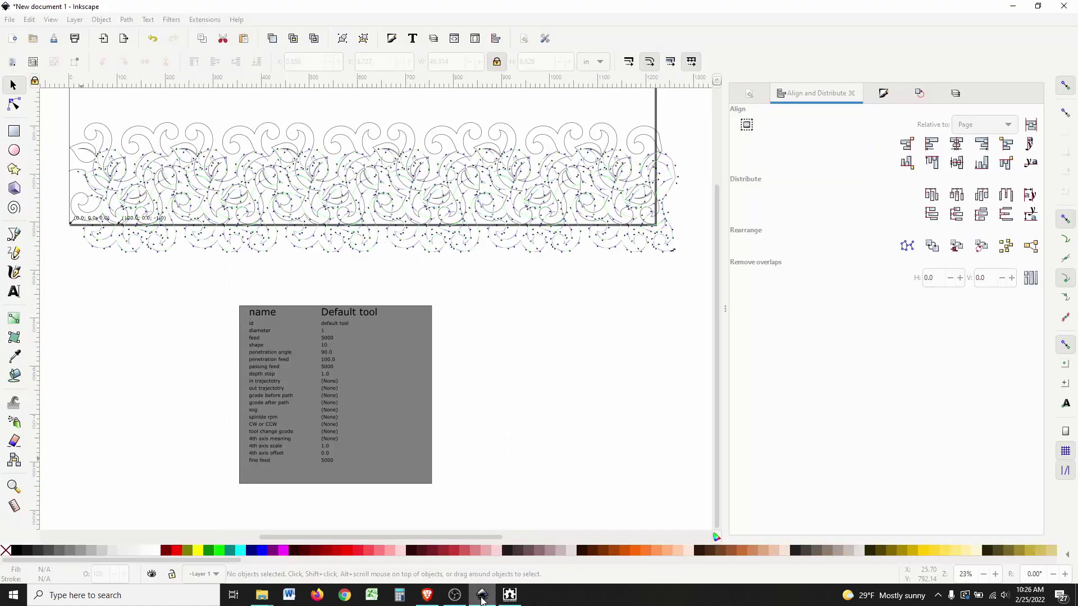
pyautogui.click(455, 245)
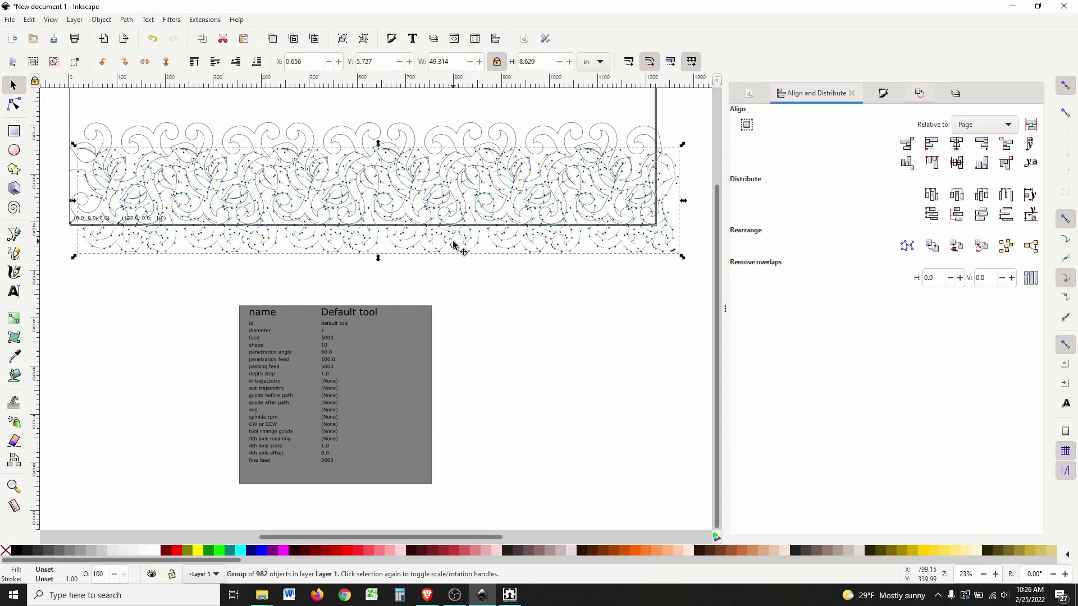
pyautogui.press('Delete')
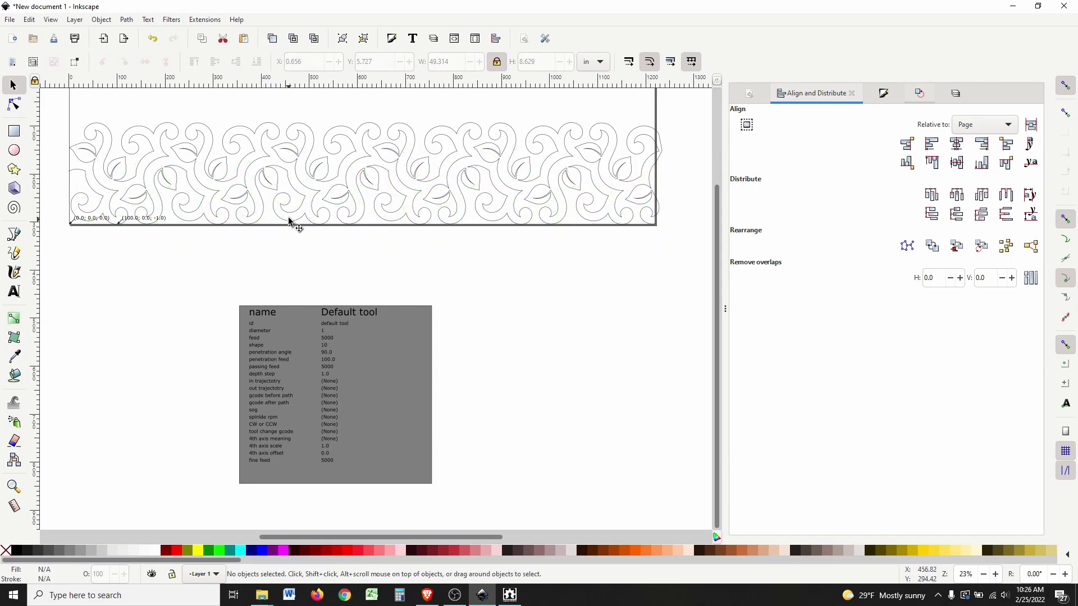
# Step: Save the vine design as Scrolling Vines Test2.svg in the Quilting folder, then switch to CONTROL
pyautogui.click(286, 176)
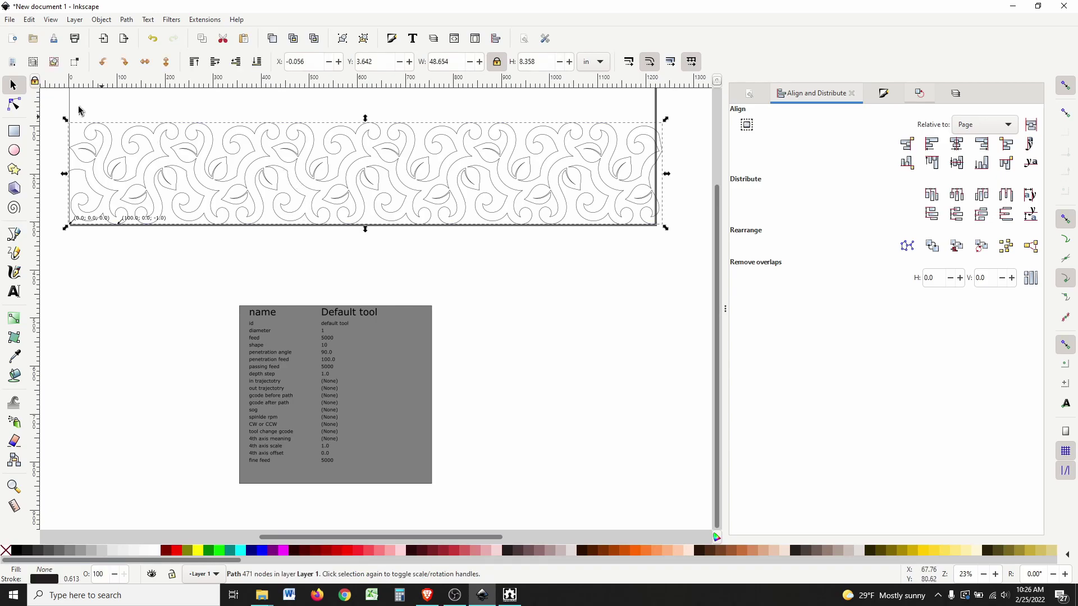
pyautogui.click(30, 19)
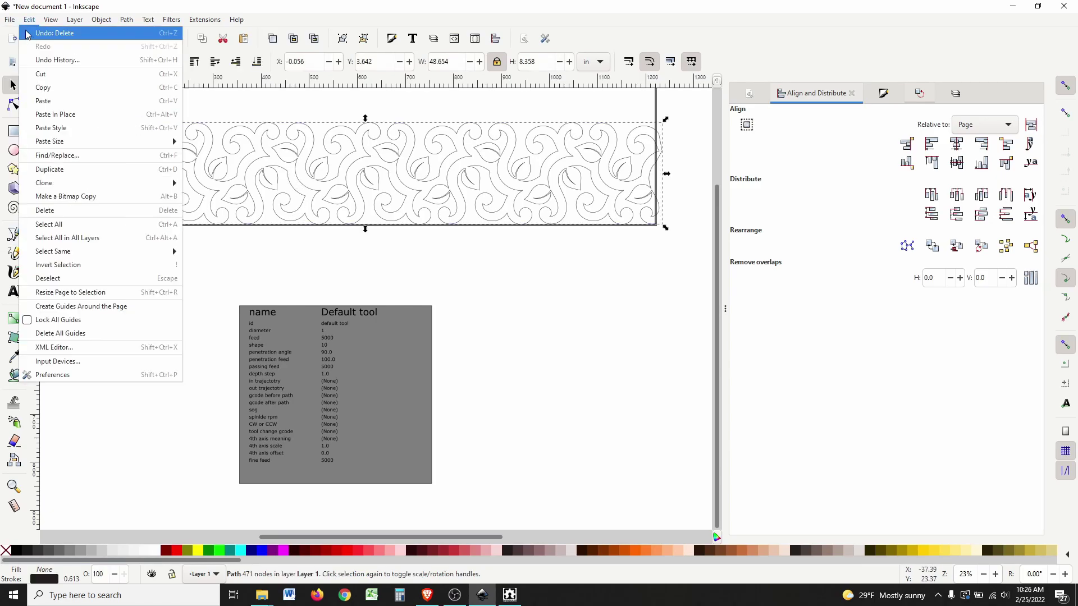
pyautogui.moveTo(11, 19)
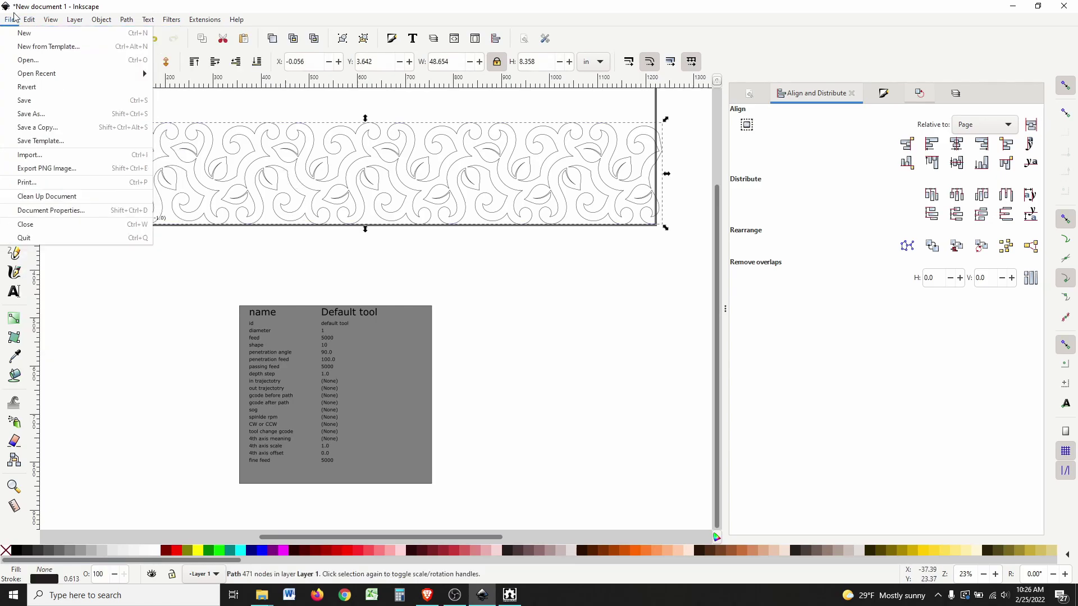
pyautogui.click(28, 101)
pyautogui.write('Test2')
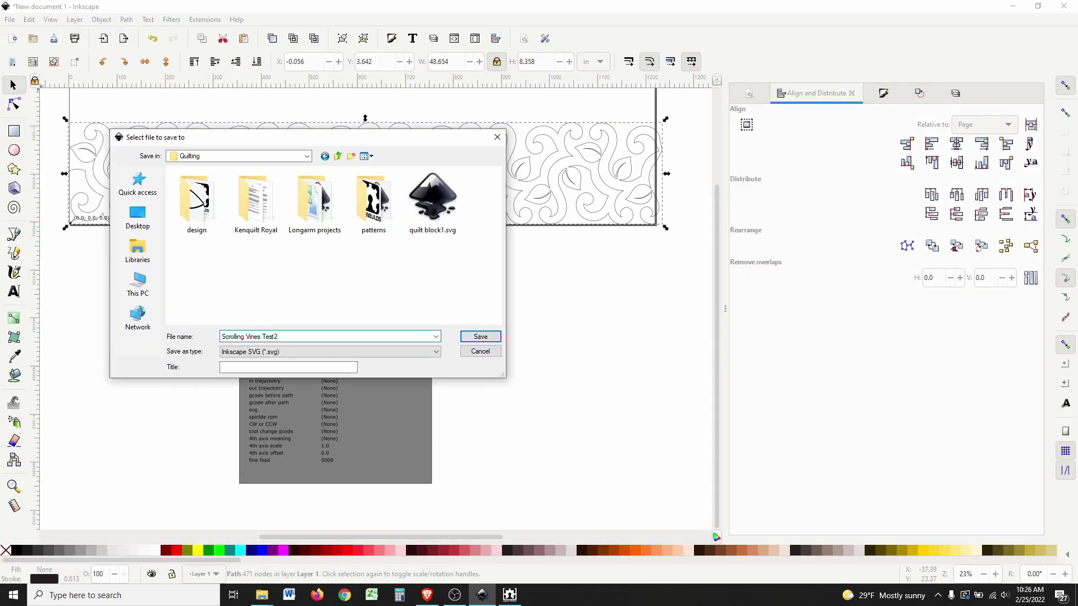
pyautogui.click(480, 336)
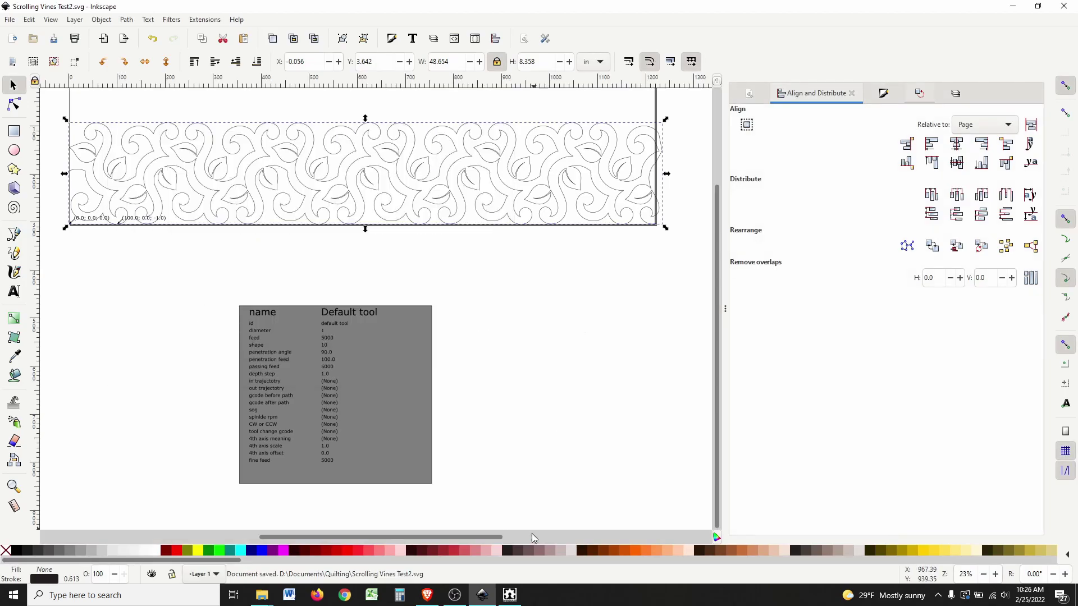
pyautogui.hotkey('alt', 'Tab')
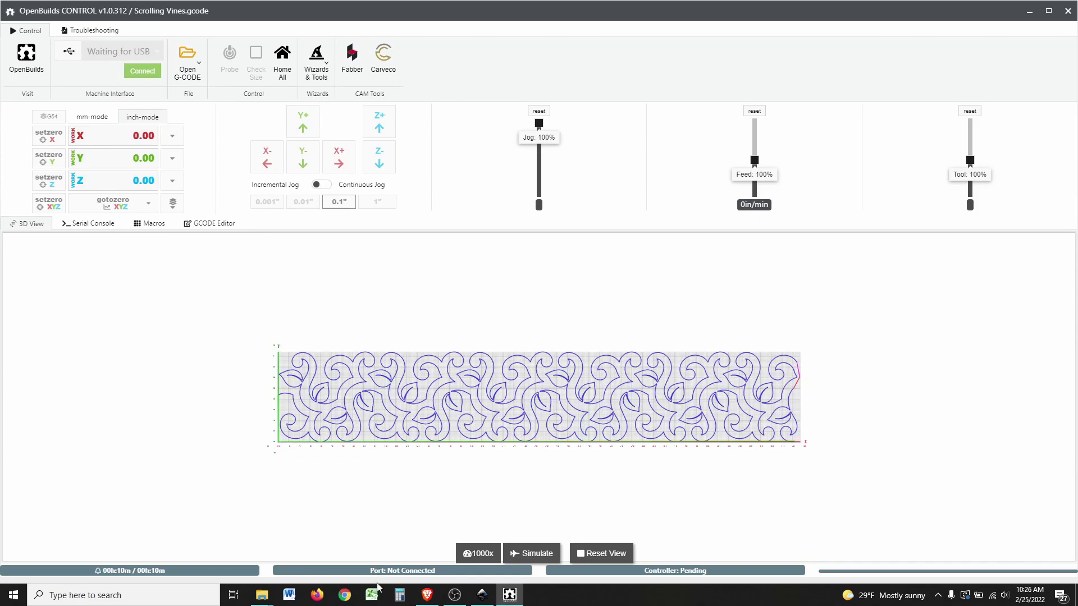
# Step: Open Scrolling Vines Test2.svg as a drawing file in OpenBuilds CAM
pyautogui.click(427, 594)
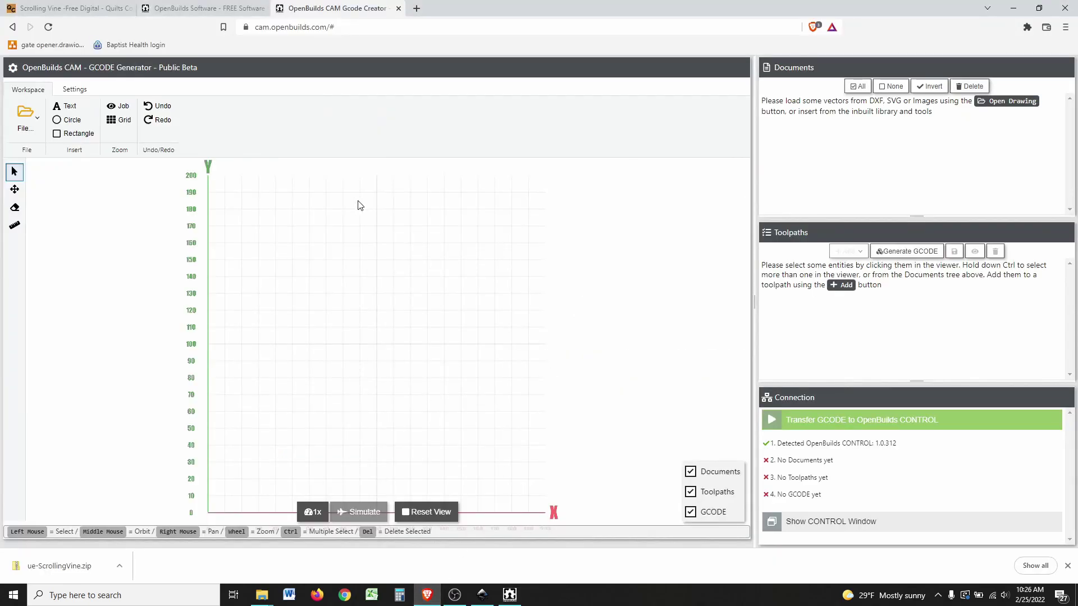
pyautogui.click(30, 117)
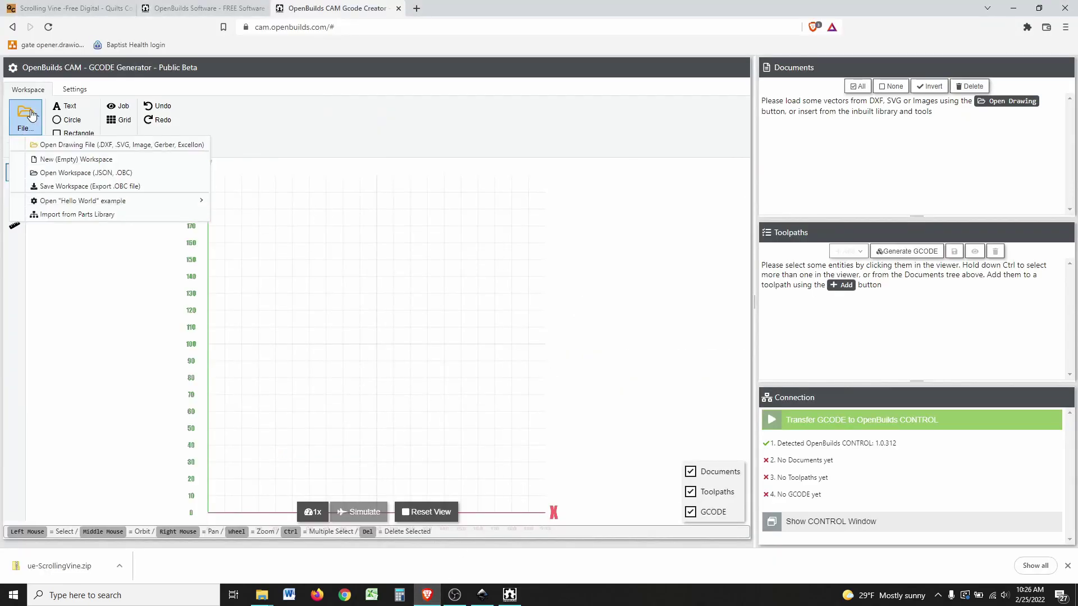
pyautogui.click(68, 144)
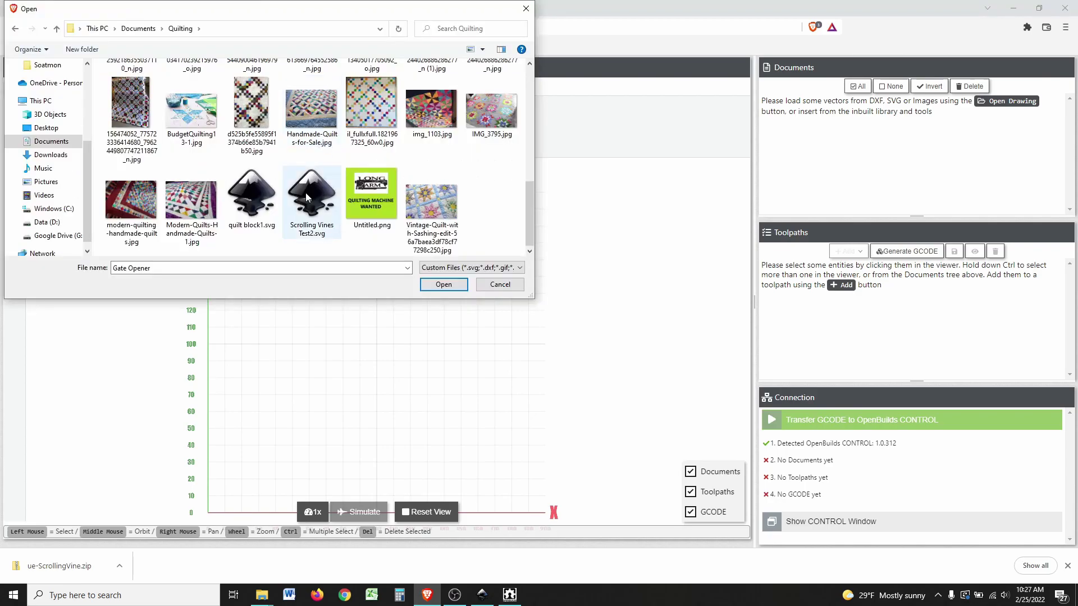
pyautogui.click(306, 196)
pyautogui.doubleClick(306, 193)
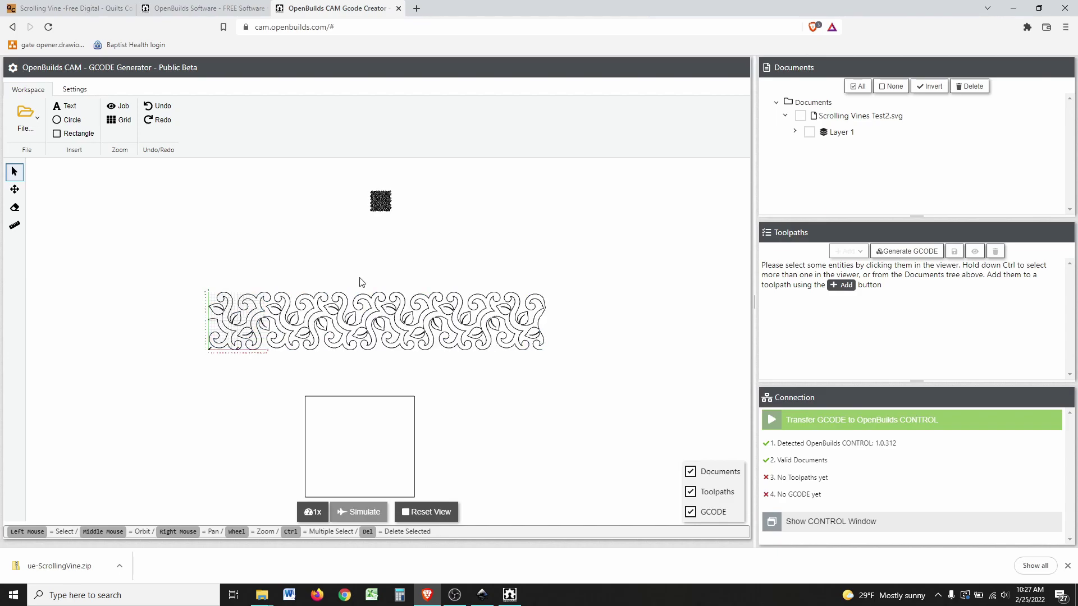
# Step: Select the whole vine drawing and create a new Vector-0 toolpath operation from it
pyautogui.scroll(6, 381, 309)
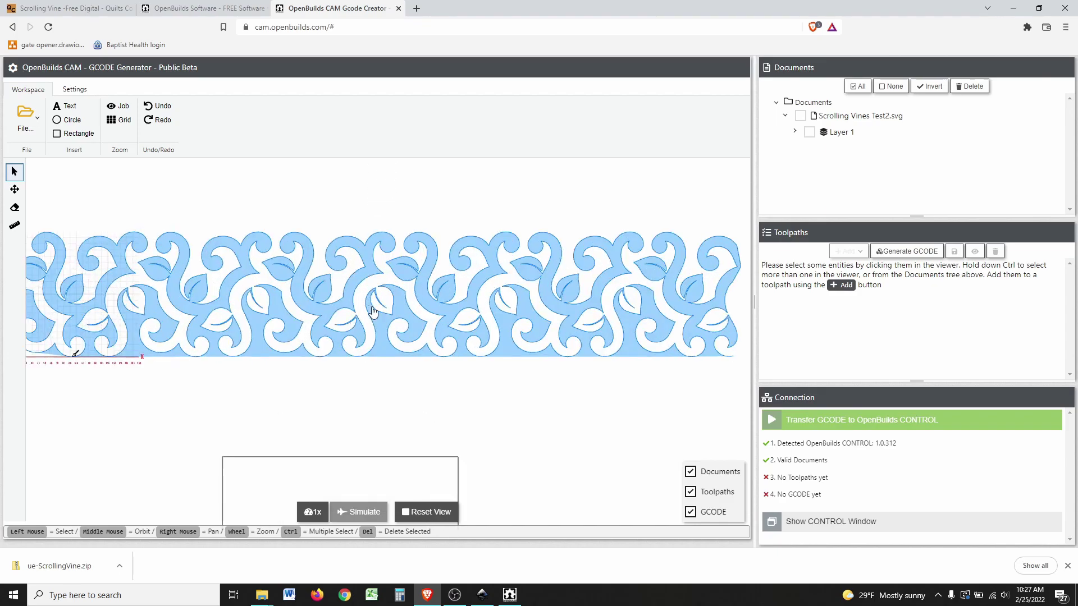
pyautogui.click(413, 274)
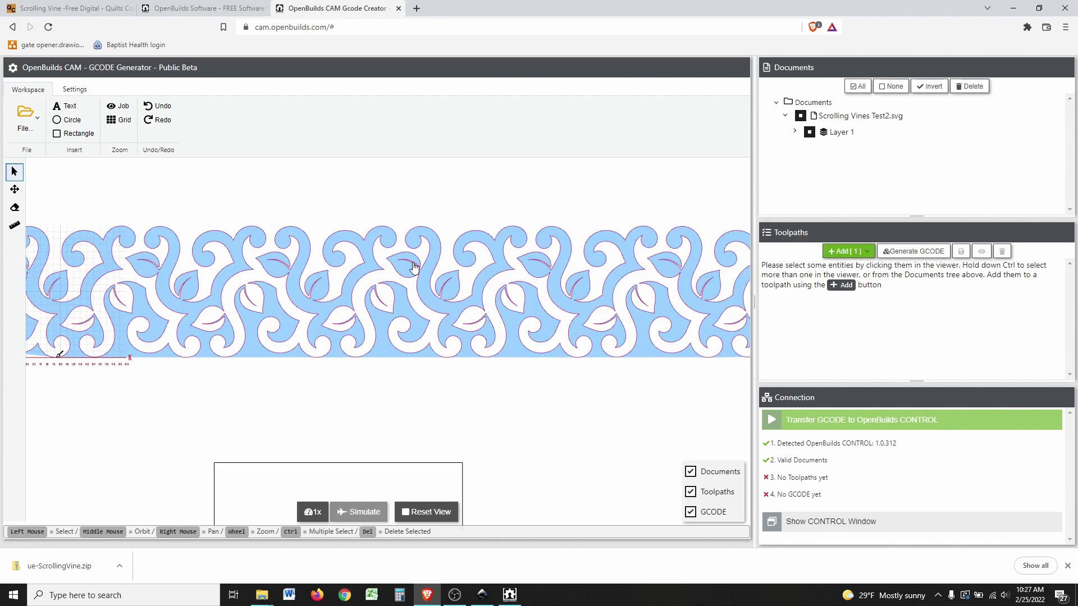
pyautogui.scroll(-2, 350, 364)
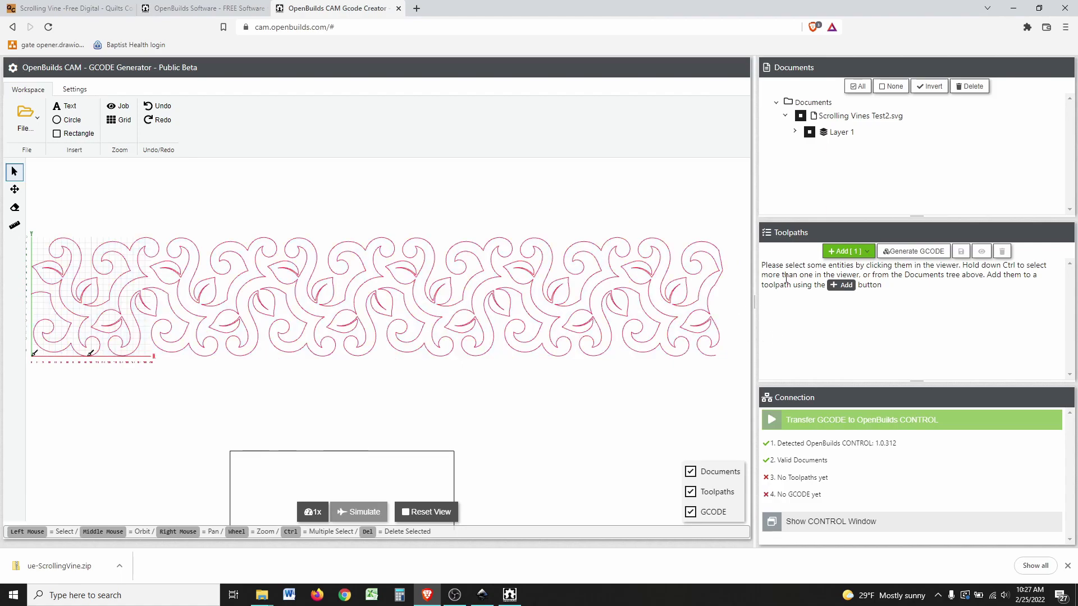
pyautogui.click(852, 254)
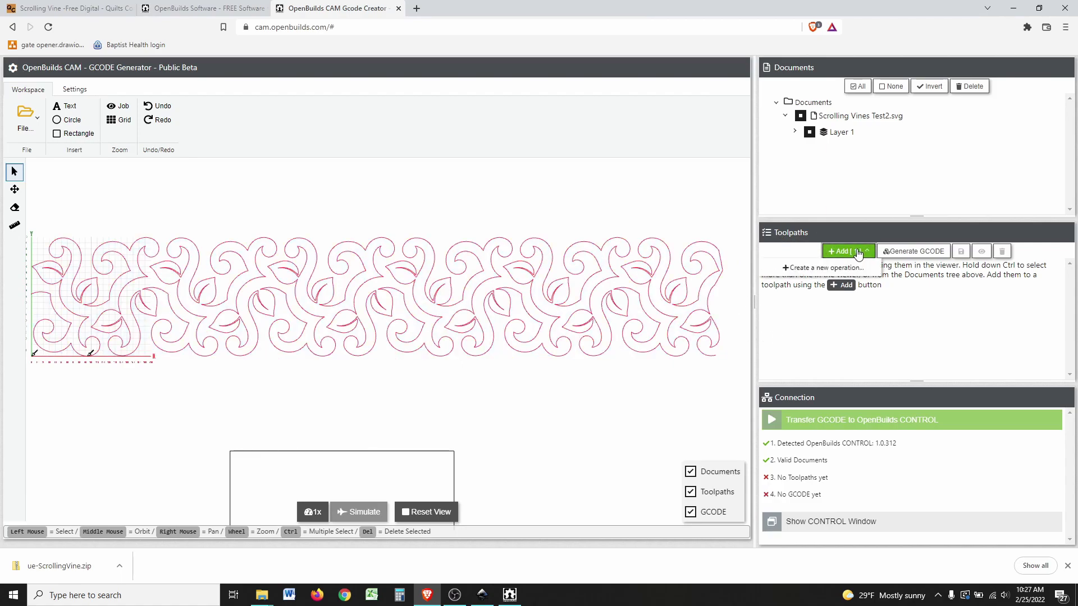
pyautogui.click(815, 267)
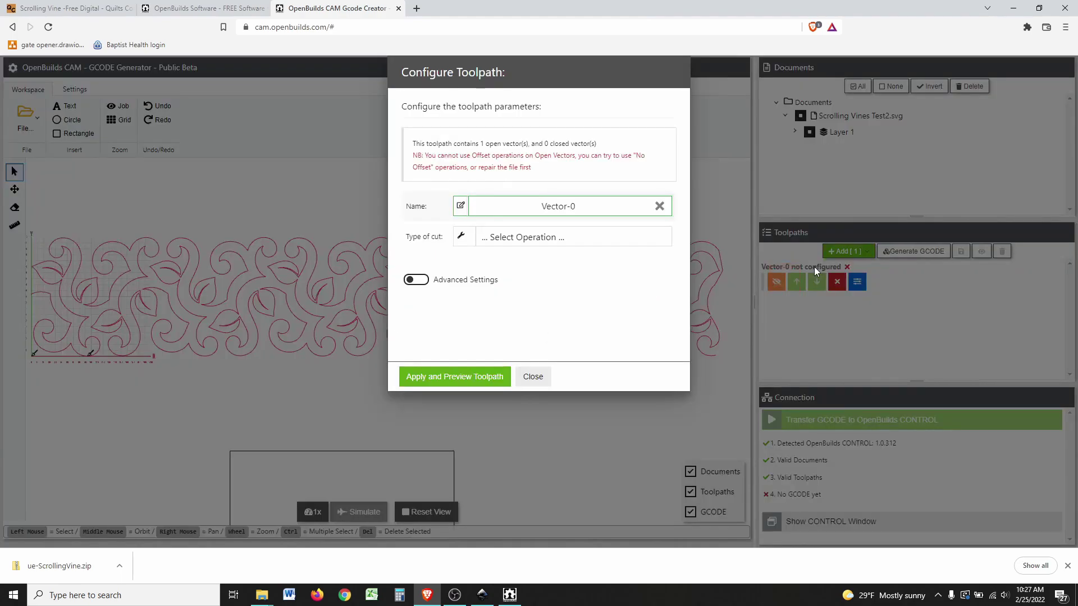
# Step: Name the toolpath 'Scrolling Vines Test2' with Pen Plotter (no offset) as the cut type
pyautogui.click(660, 207)
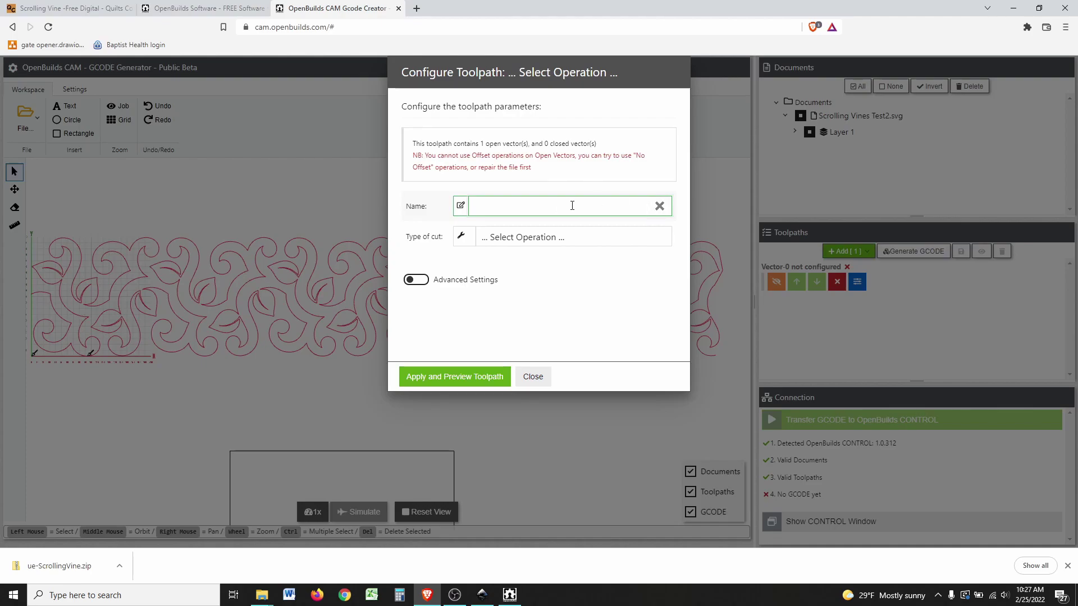
pyautogui.write('Scrolling Vines Test2')
pyautogui.press('Tab')
pyautogui.click(564, 238)
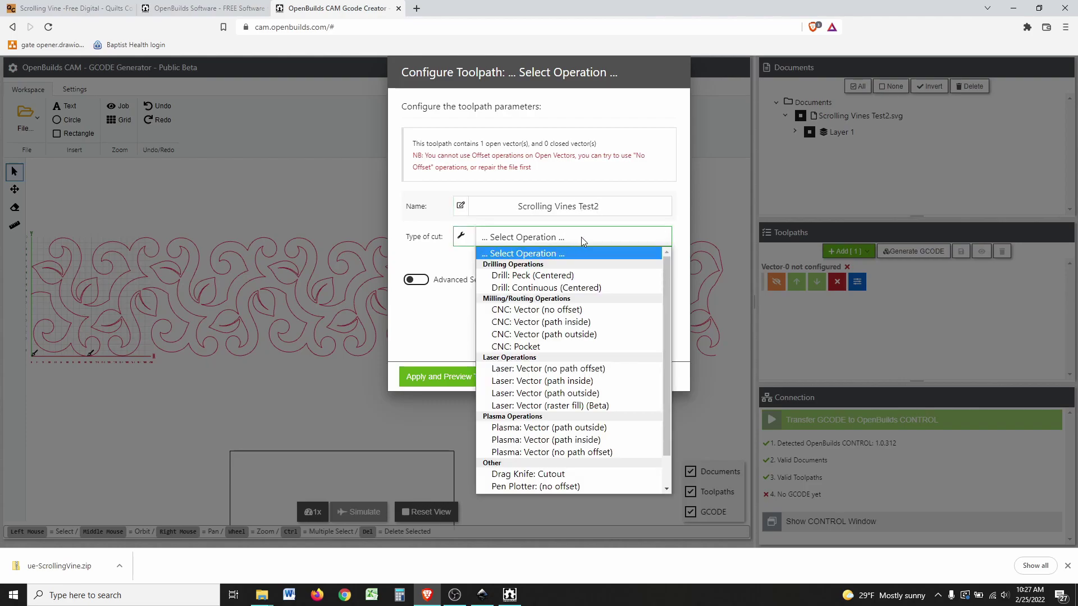
pyautogui.scroll(-1, 665, 274)
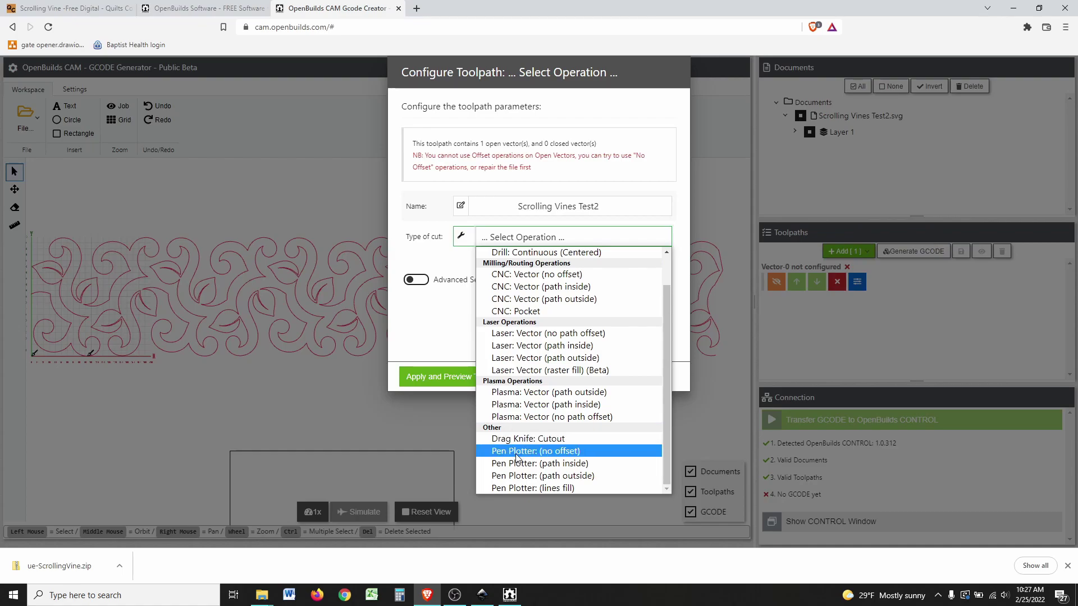
pyautogui.click(558, 452)
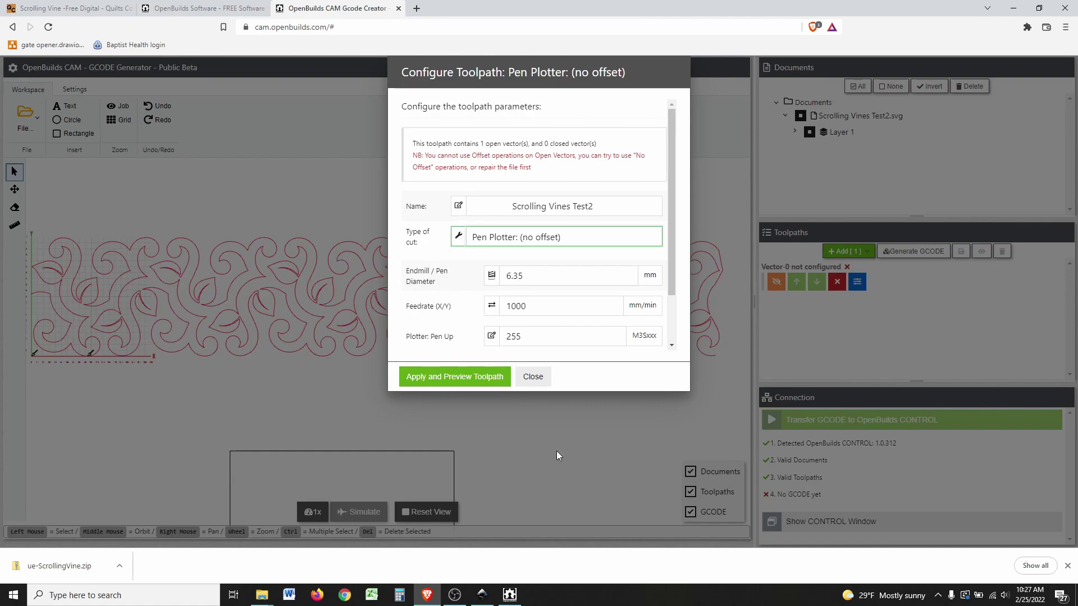
# Step: Set pen diameter to 1 and feedrate to 5000, then apply and preview
pyautogui.scroll(-1, 604, 268)
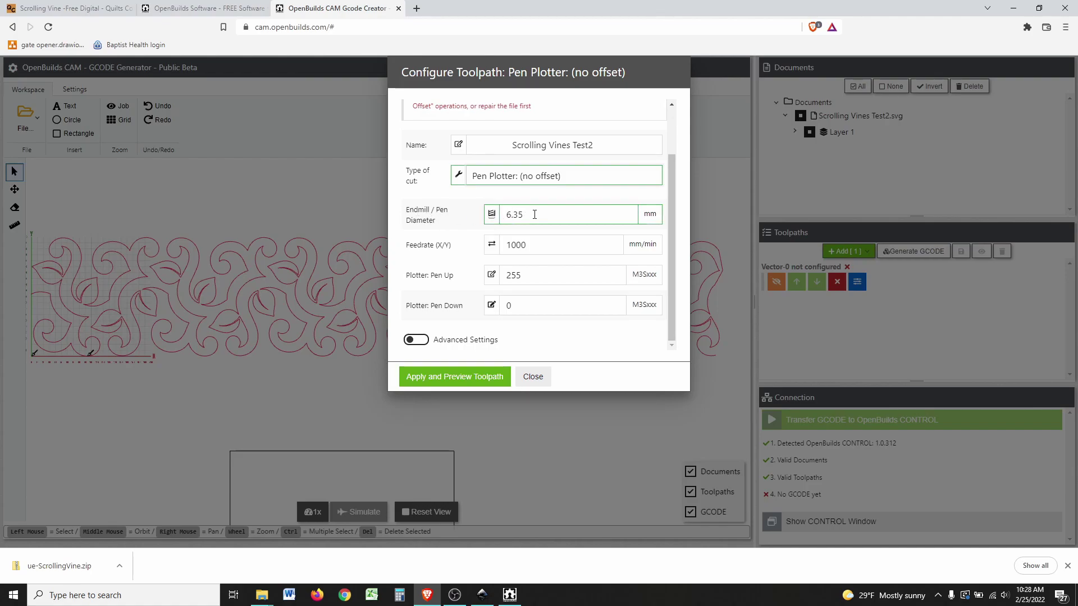
pyautogui.moveTo(535, 215); pyautogui.dragTo(491, 216)
pyautogui.write('1')
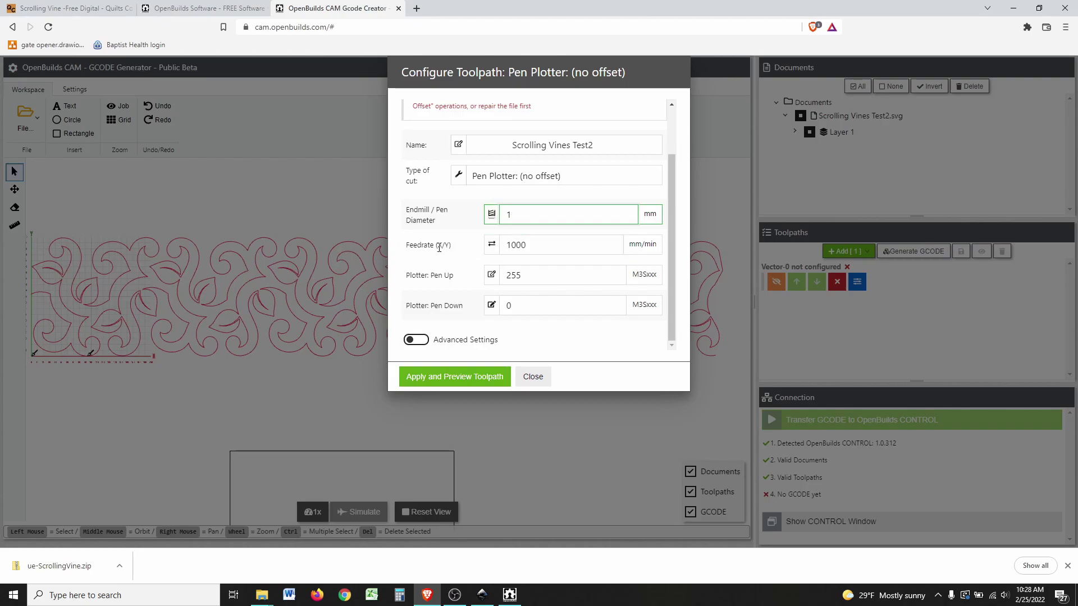
pyautogui.moveTo(529, 245); pyautogui.dragTo(486, 244)
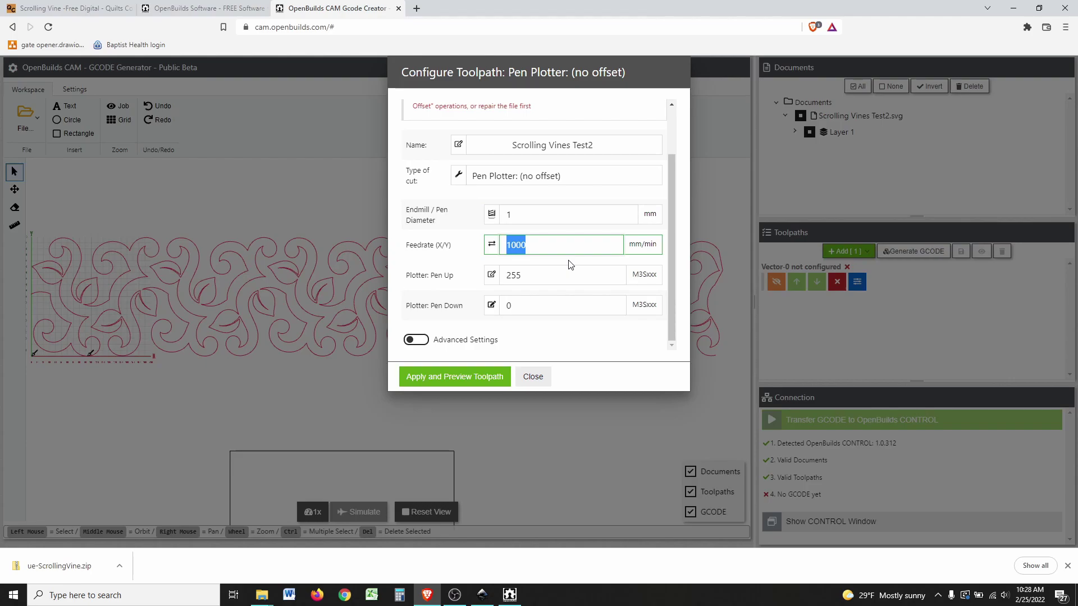
pyautogui.write('5000')
pyautogui.click(479, 380)
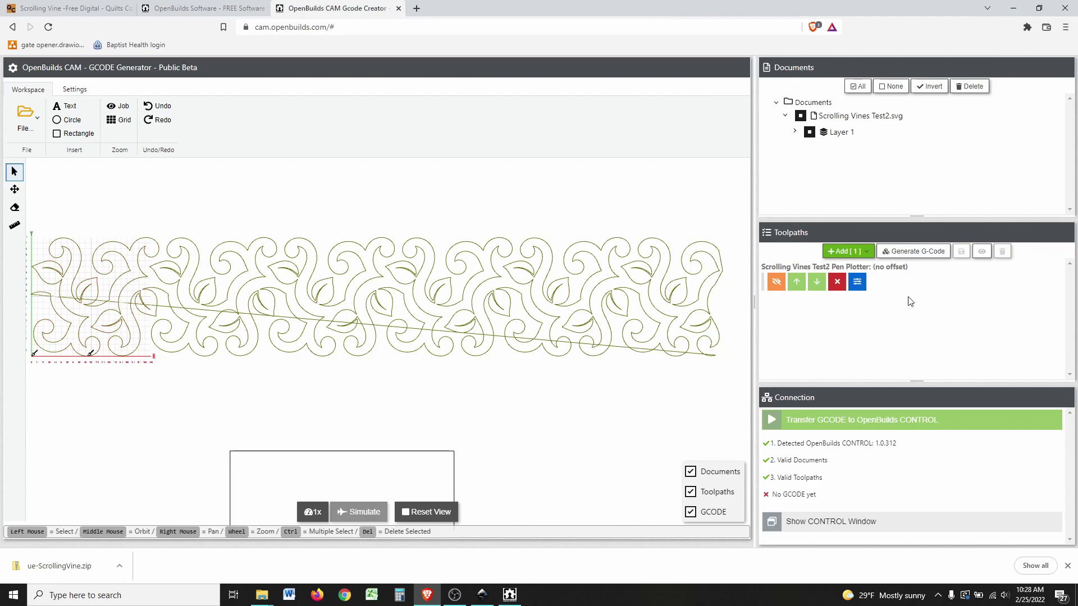
pyautogui.click(927, 257)
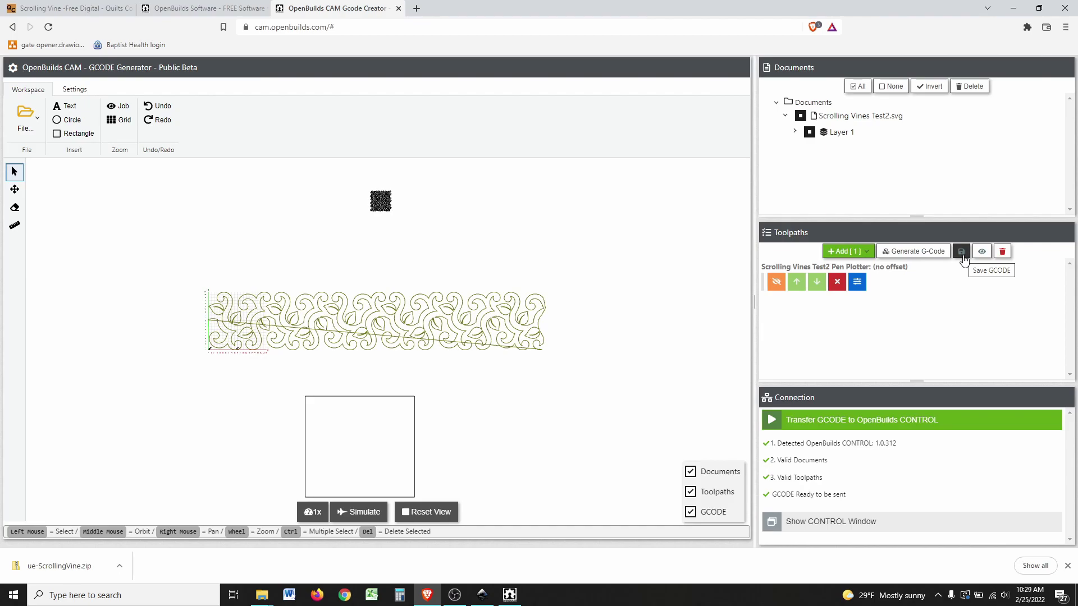
pyautogui.click(842, 427)
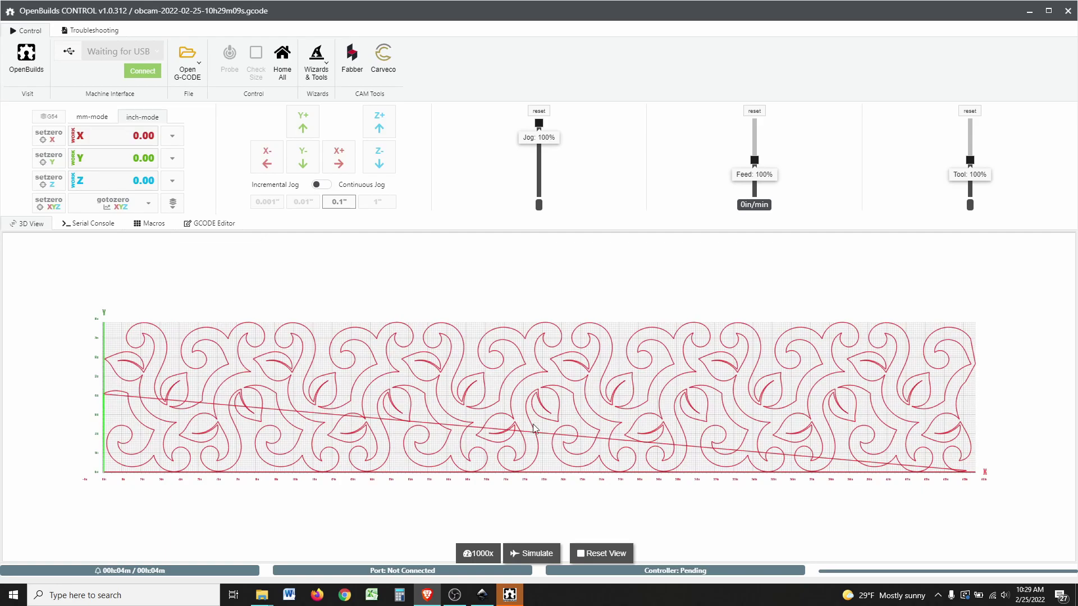
# Step: In the GCODE Editor, insert an M00 pause as new line 9 right after the M3S0 line
pyautogui.click(212, 224)
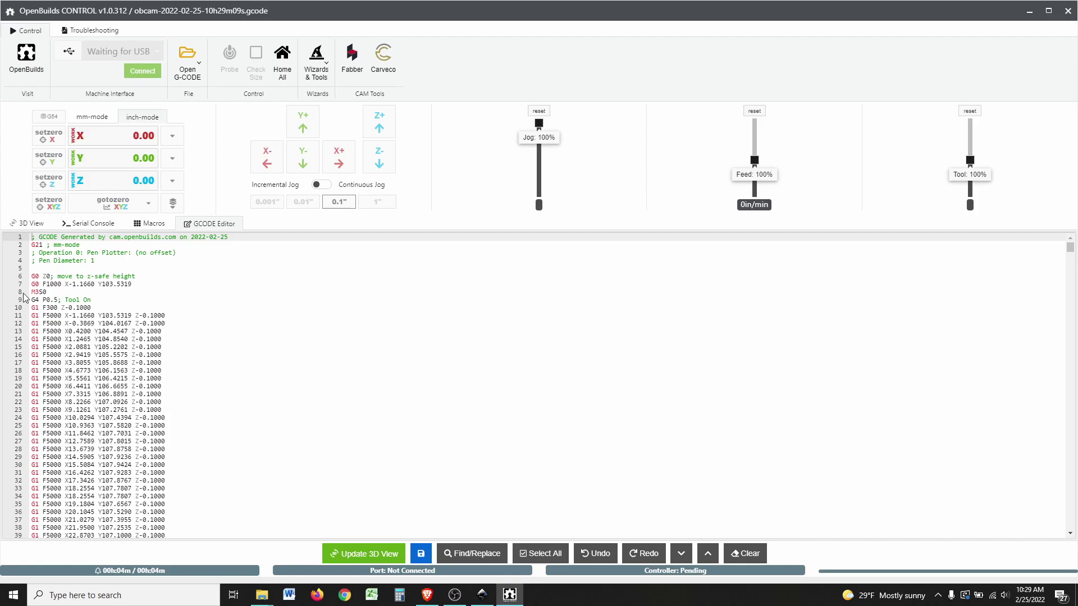
pyautogui.scroll(-1, 24, 306)
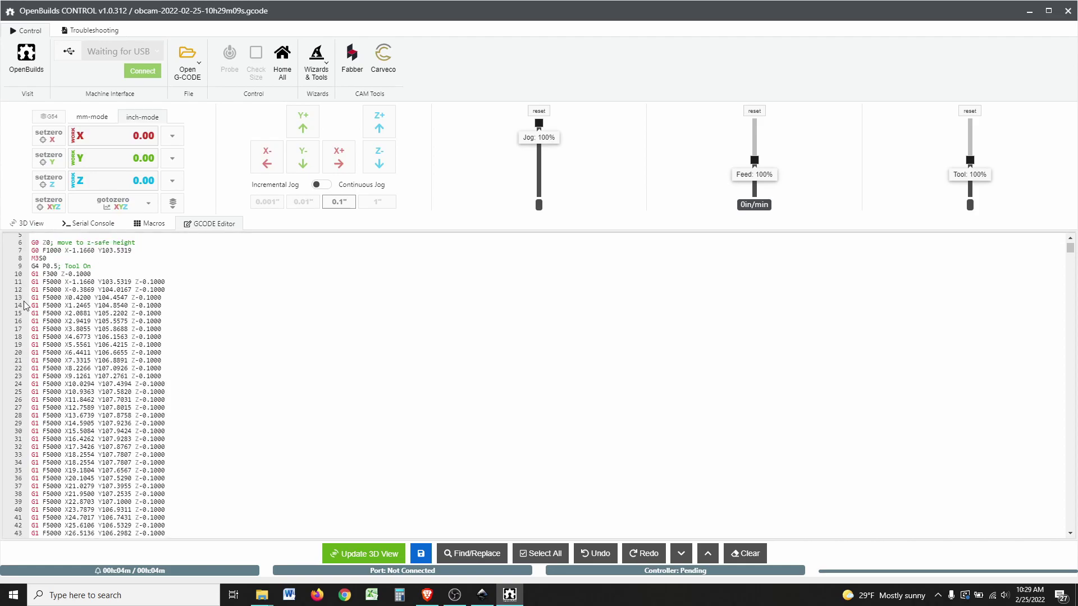
pyautogui.scroll(1, 24, 306)
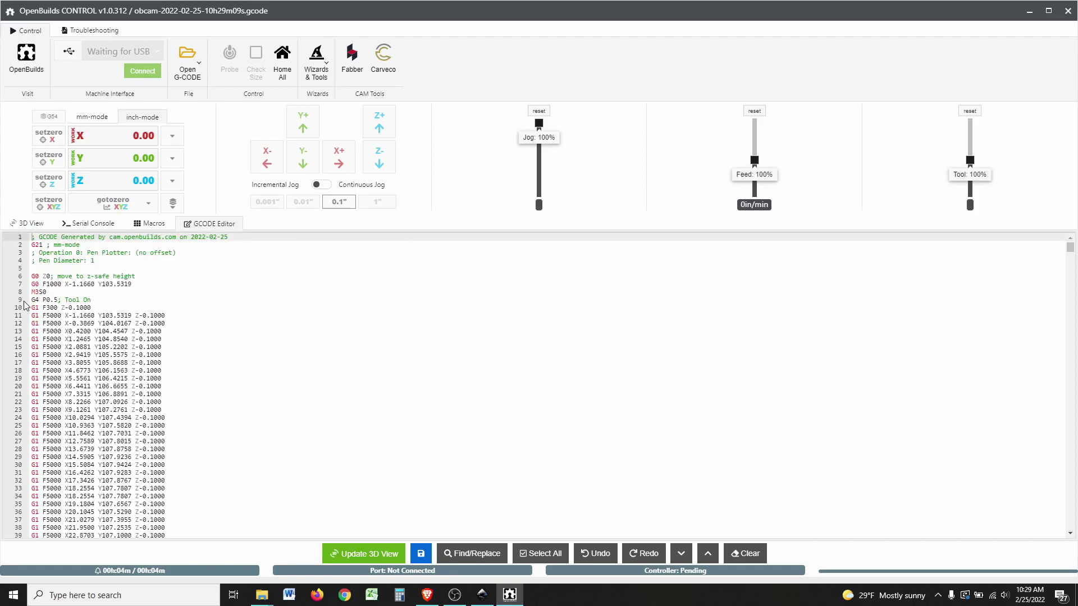
pyautogui.click(65, 292)
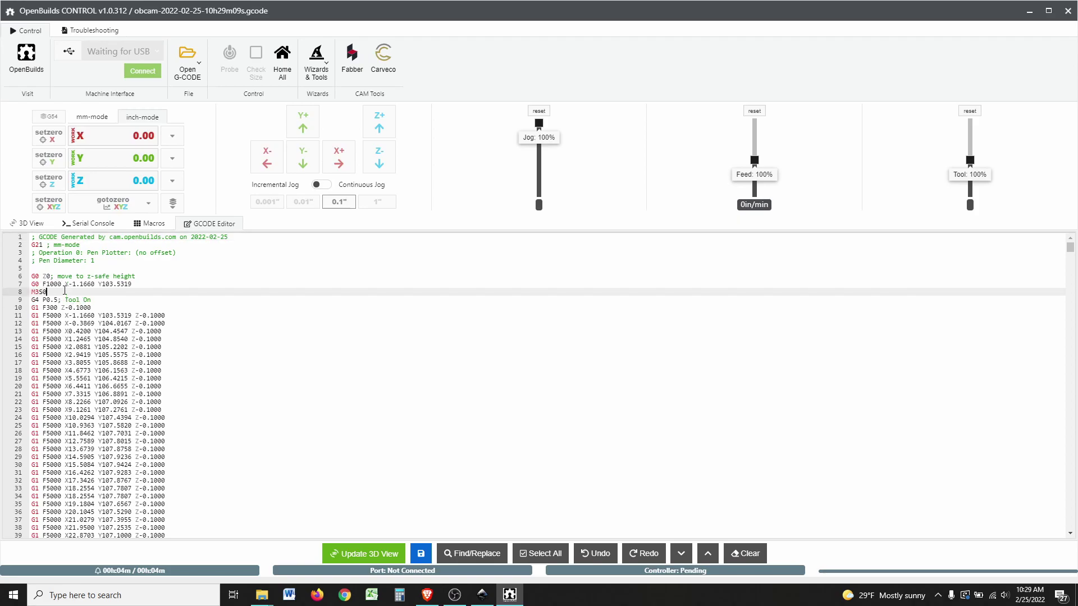
pyautogui.press('Return')
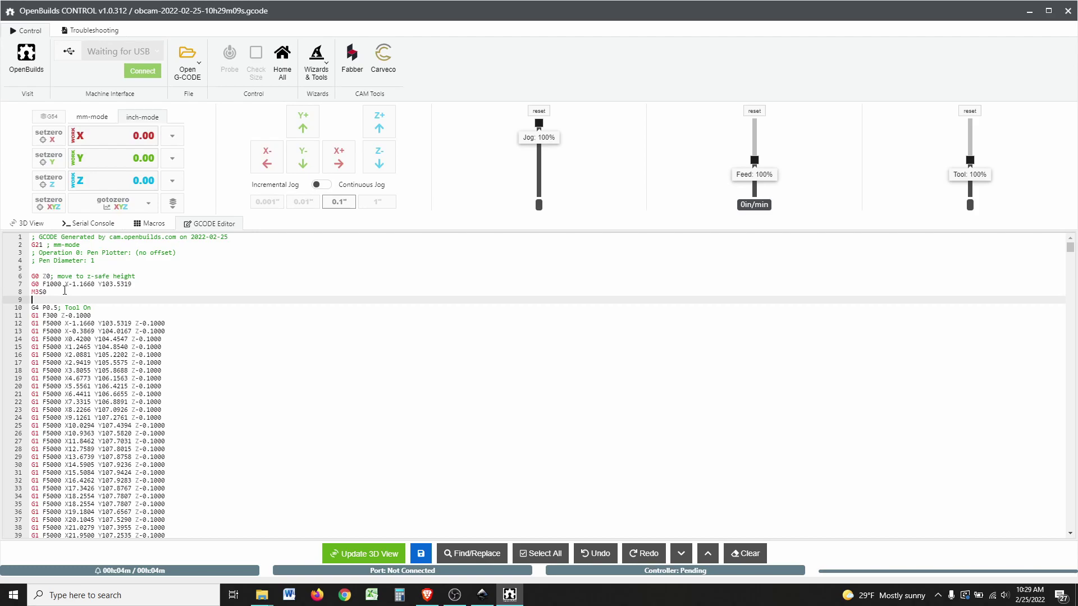
pyautogui.write('M00')
# Step: Near the end of the G-code, insert a second M00 pause at line 16549, before the Tool Off footer
pyautogui.moveTo(1070, 248); pyautogui.dragTo(1070, 525)
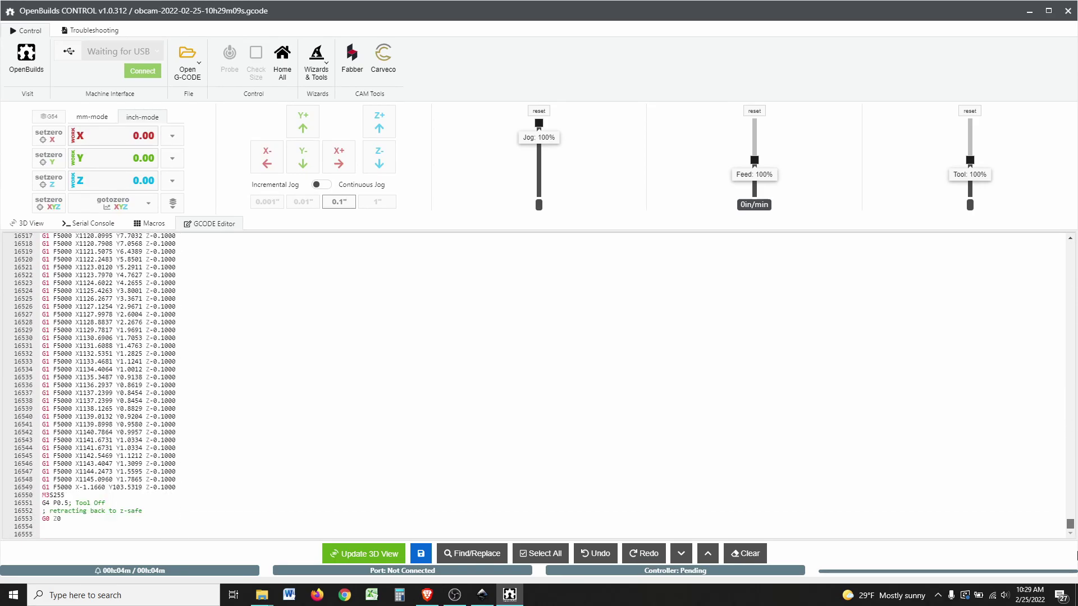
pyautogui.click(185, 478)
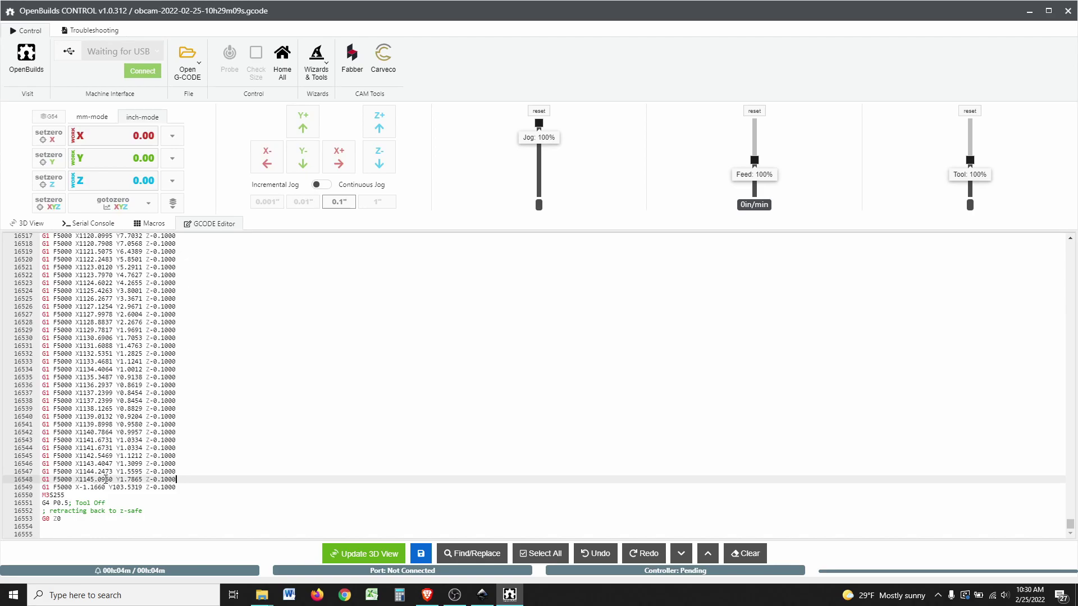
pyautogui.press('Return')
pyautogui.write('M00')
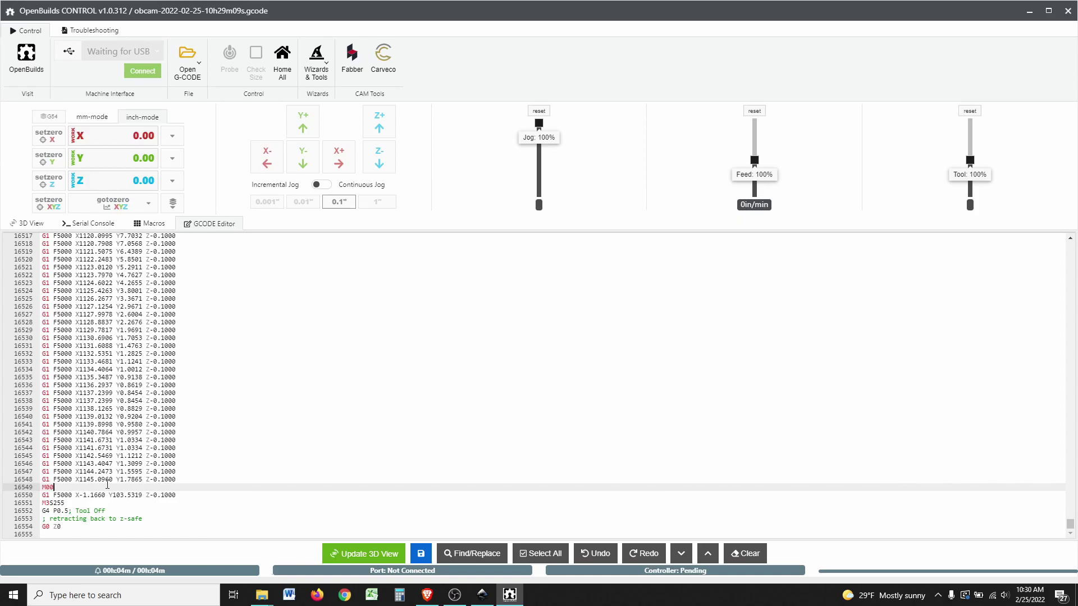
pyautogui.click(196, 508)
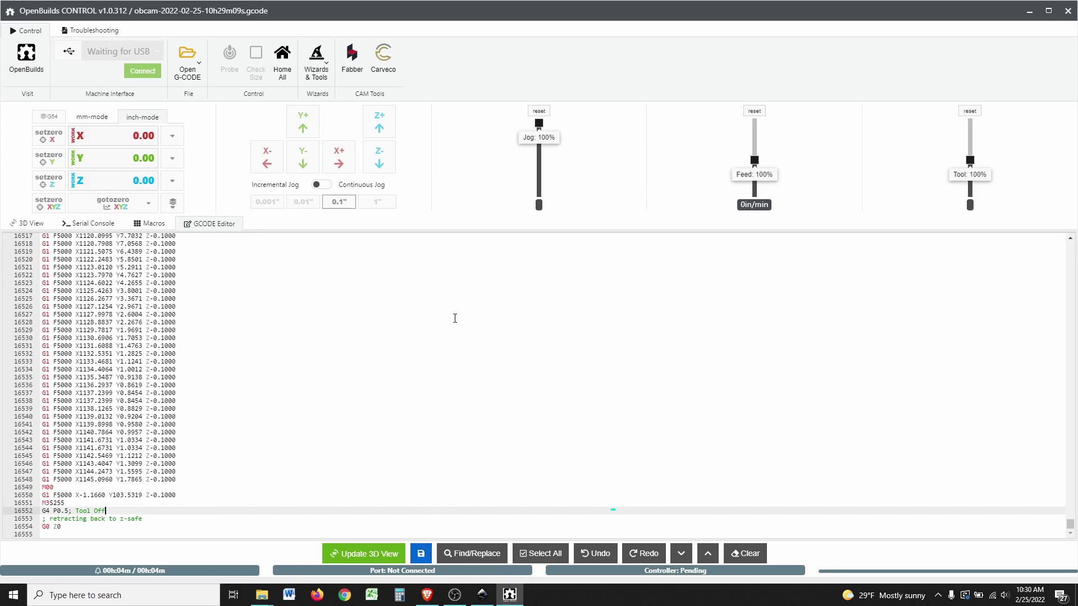
pyautogui.click(335, 423)
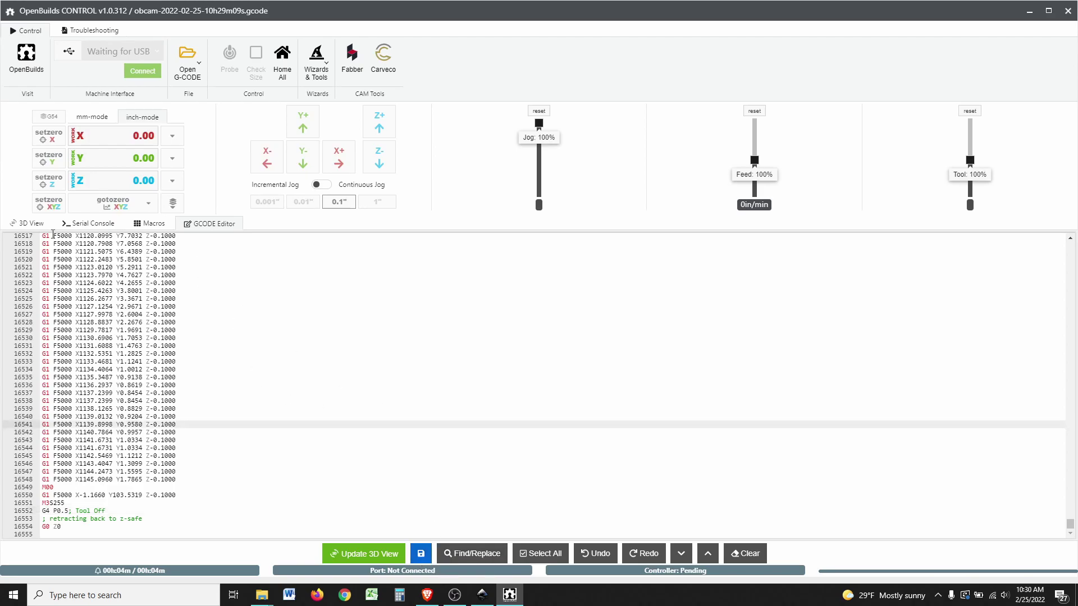
# Step: Switch to the 3D View and zoom in on the edited leaf-vine toolpath
pyautogui.click(26, 224)
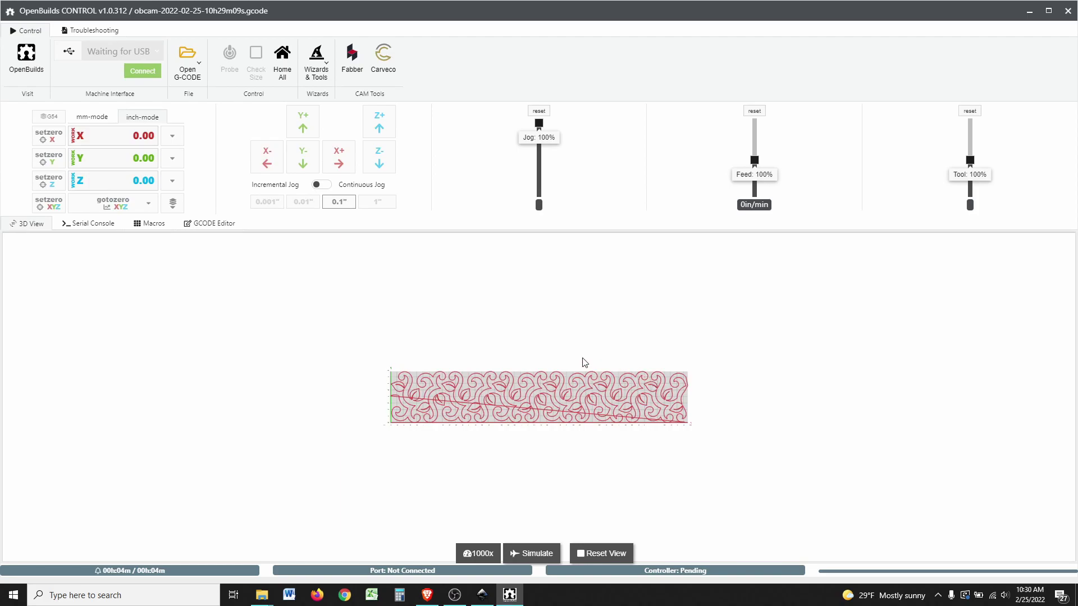
pyautogui.scroll(5, 582, 412)
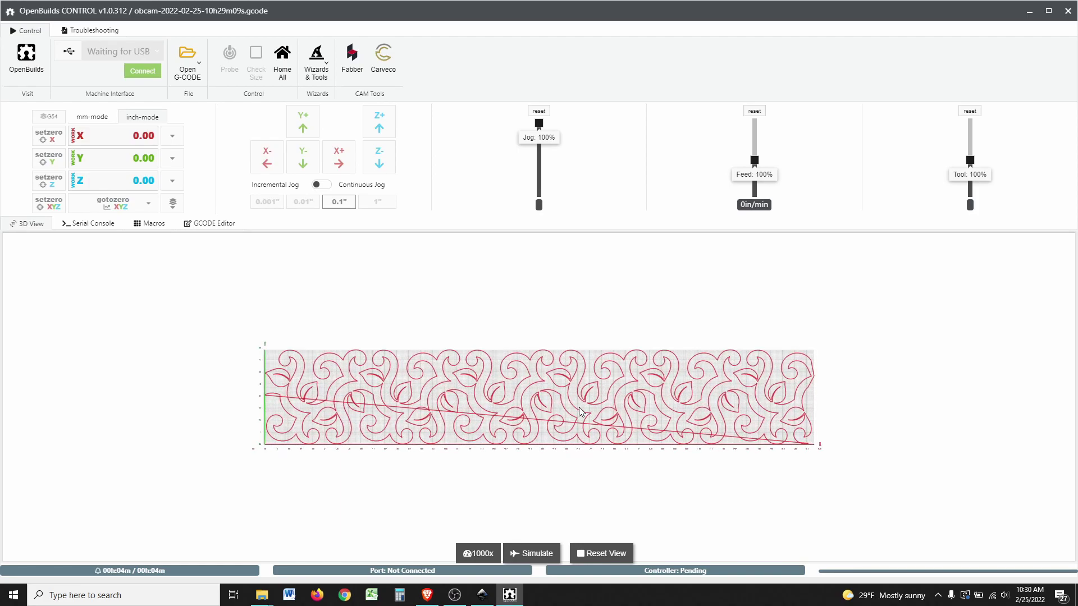
pyautogui.scroll(2, 581, 411)
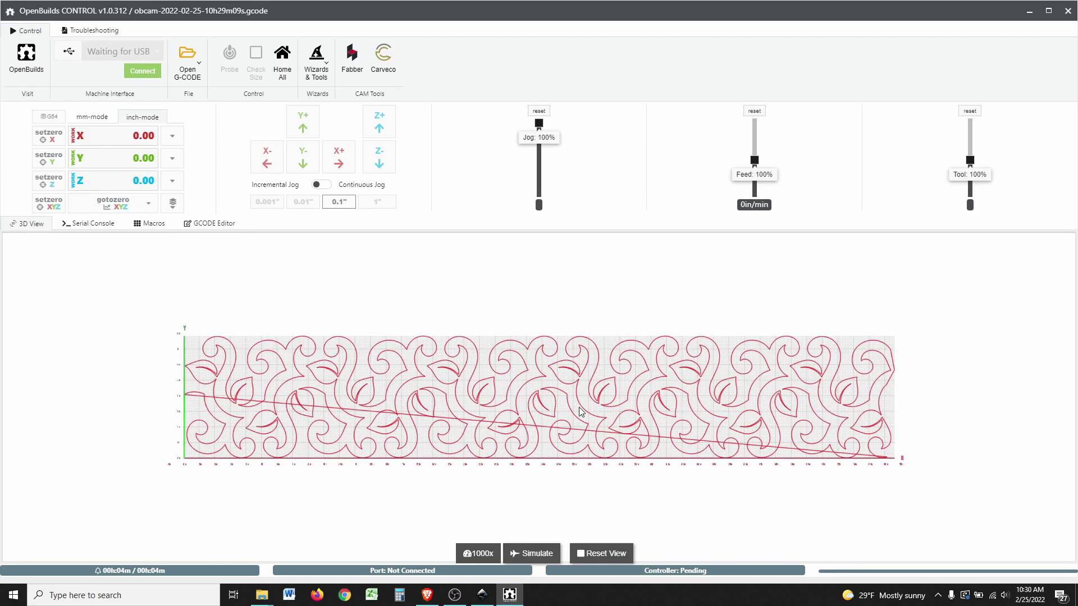